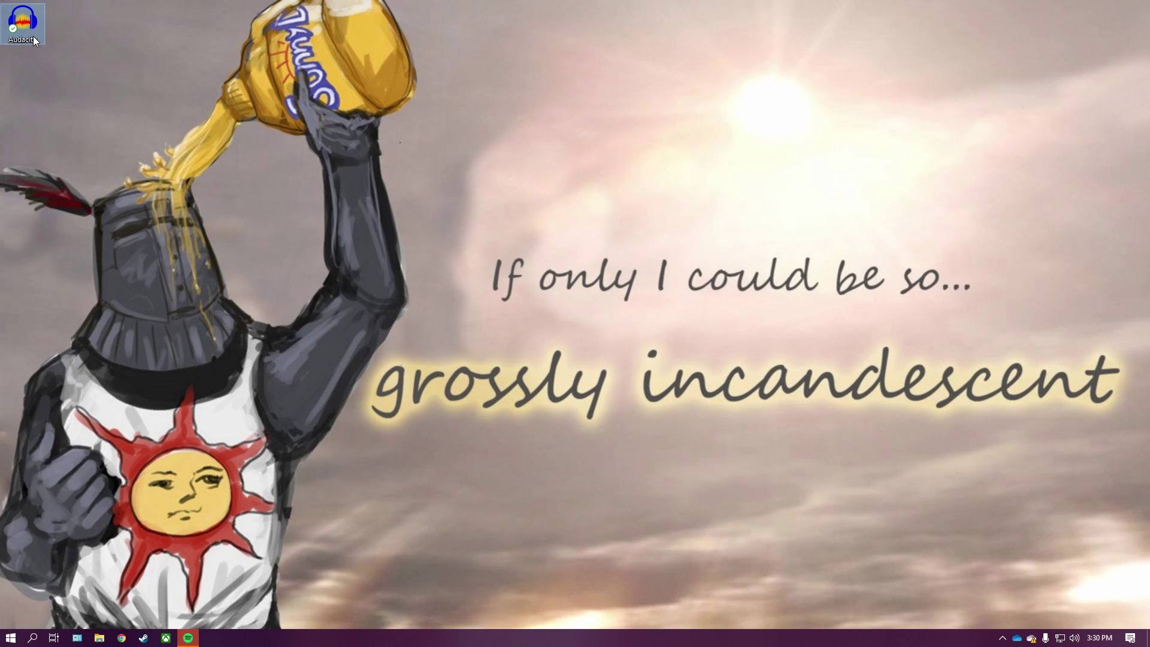
Launch Audacity and dismiss the welcome message.
double_click(34, 37)
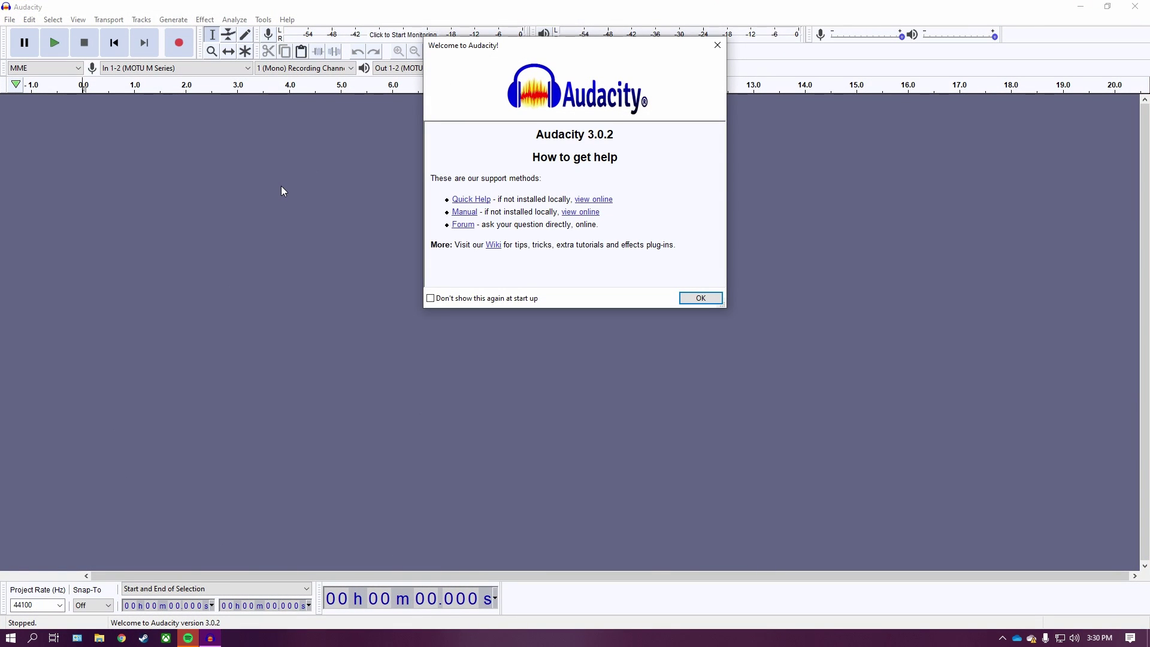
click(689, 298)
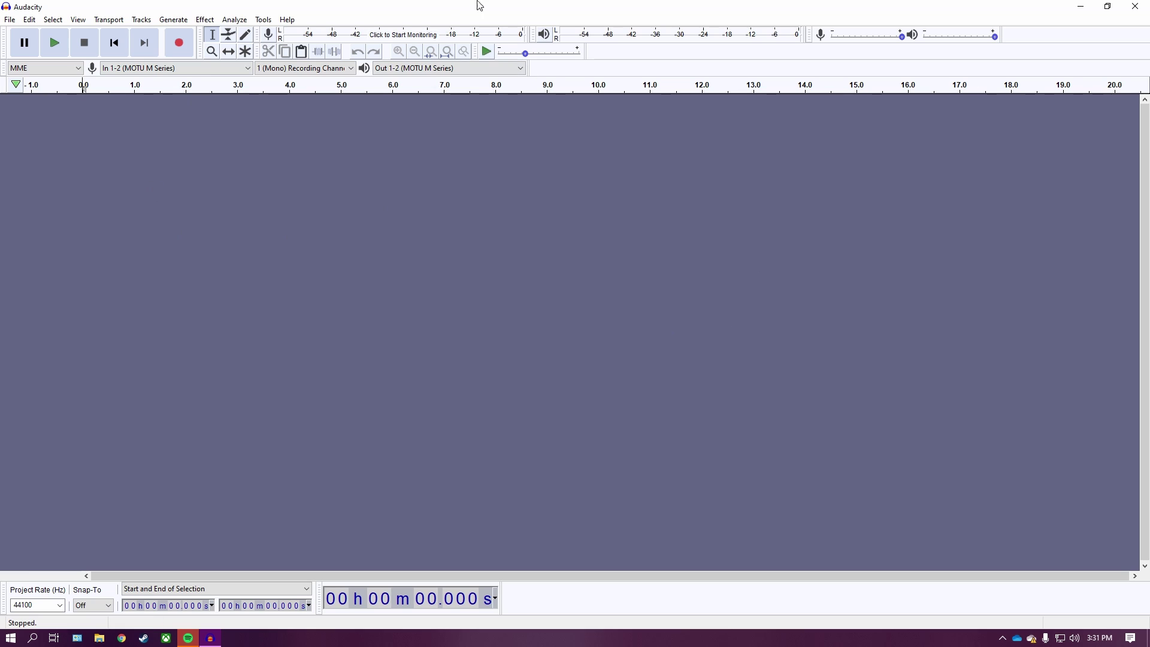
Set the recording device to In 1-2 (MOTU M Series) with 1 (Mono) Recording Channel.
click(201, 66)
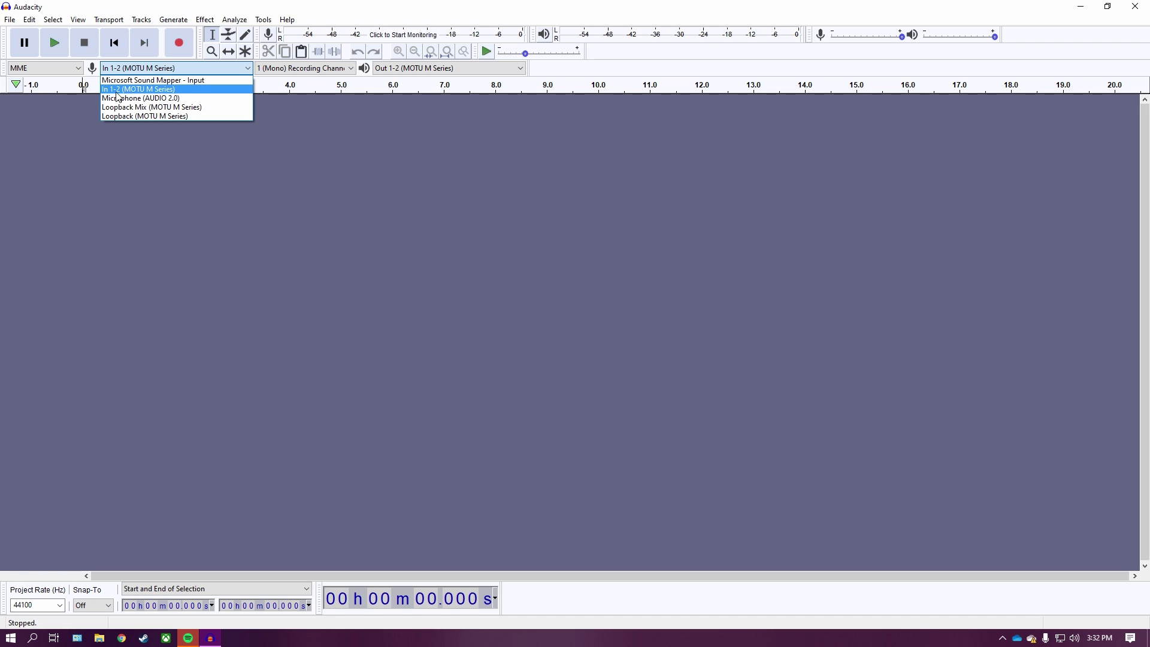
click(153, 89)
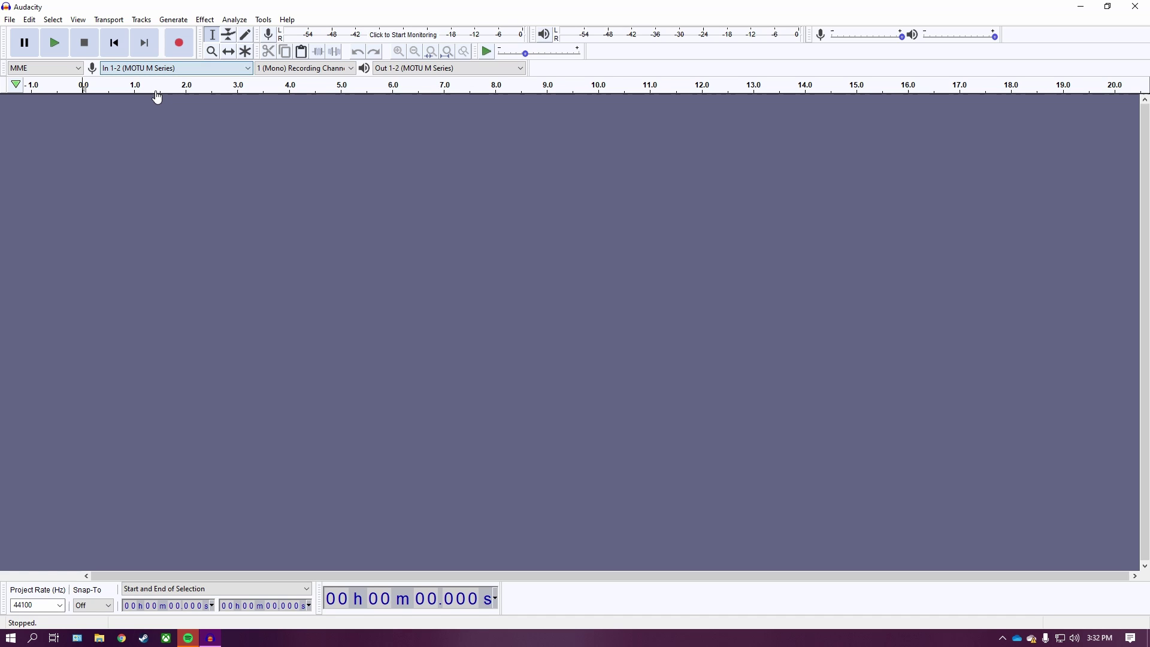
click(320, 69)
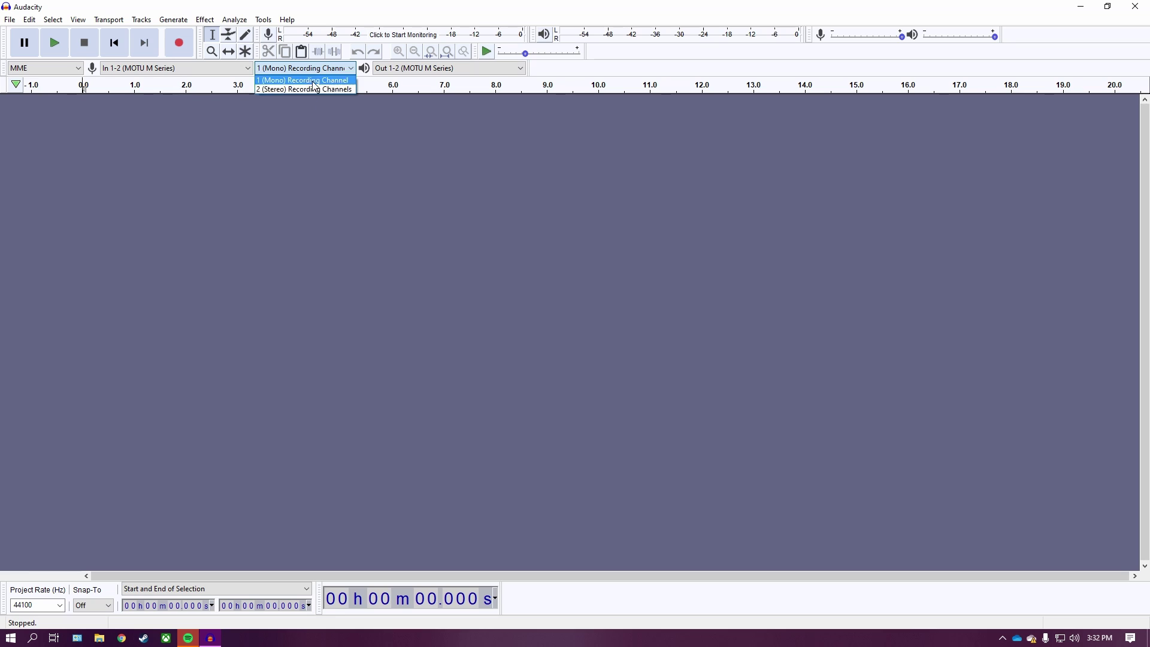
click(274, 80)
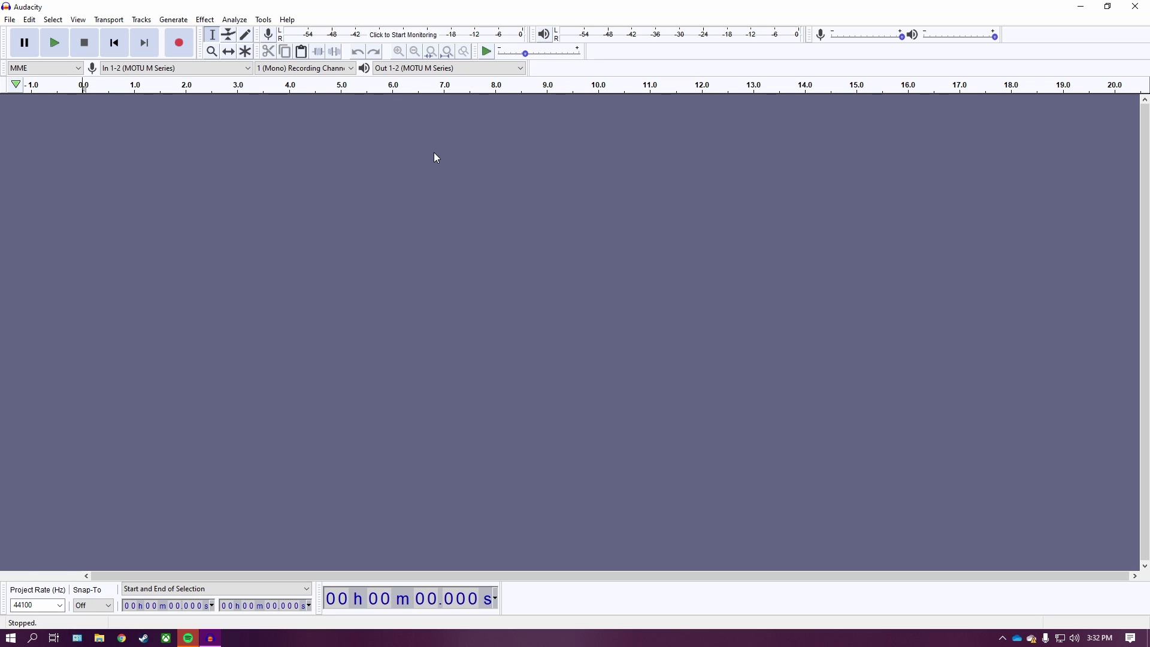
Alternate the recording channels between stereo and mono, ending on 2 (Stereo) Recording Channels.
click(316, 70)
click(317, 91)
click(314, 68)
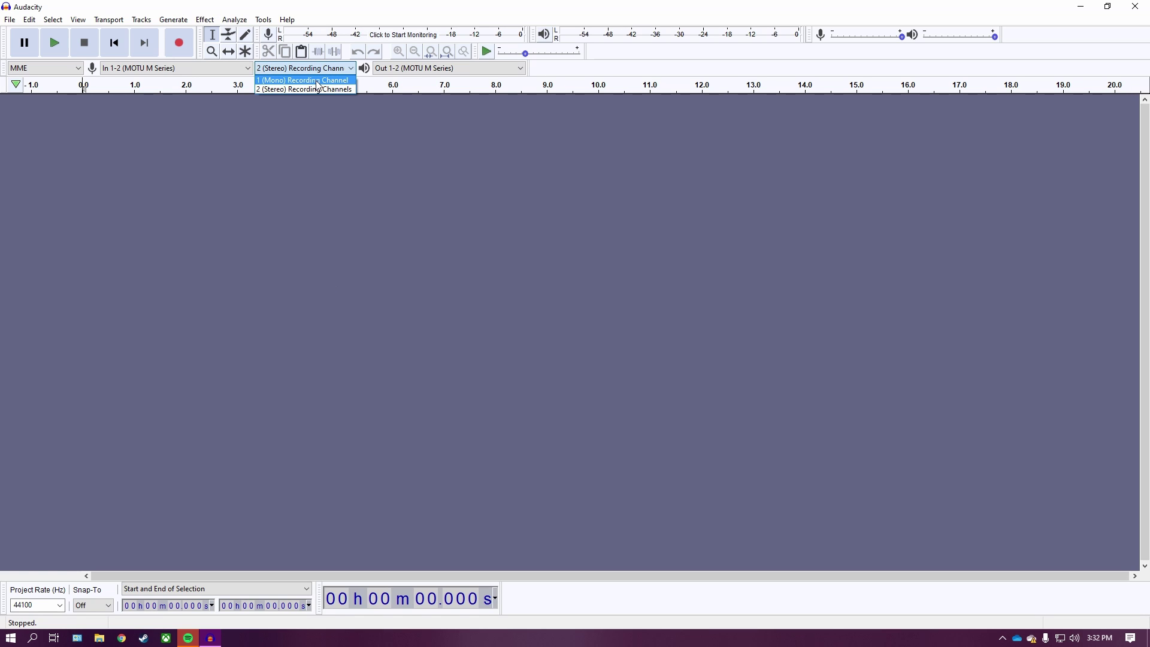
click(297, 91)
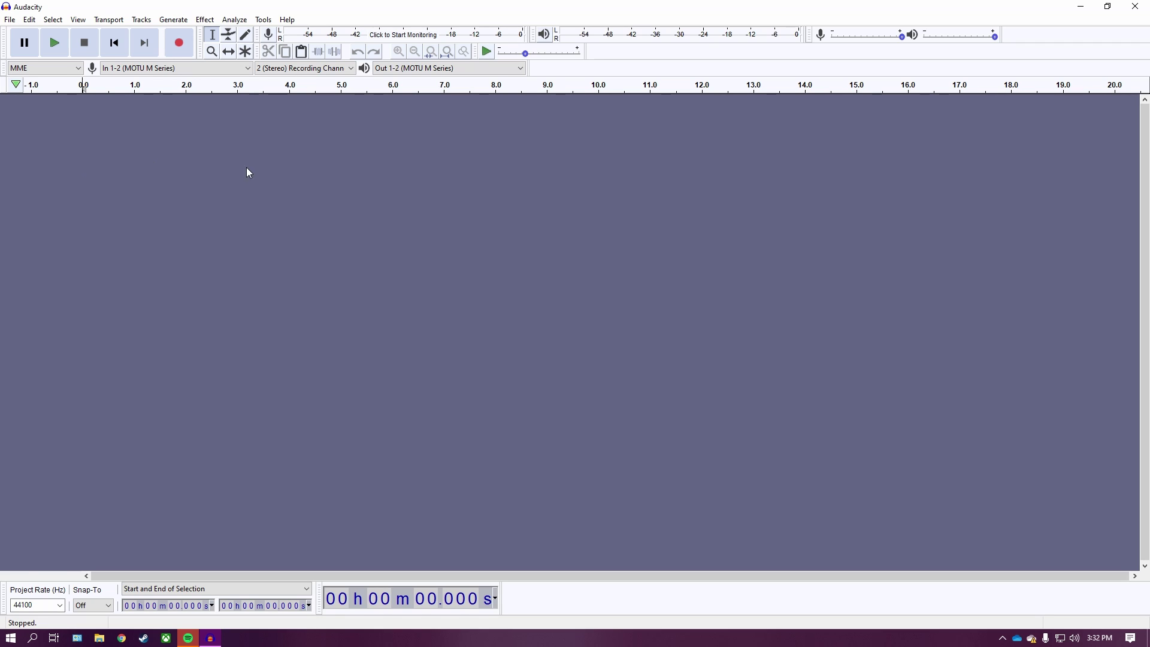
click(279, 70)
click(299, 81)
click(320, 69)
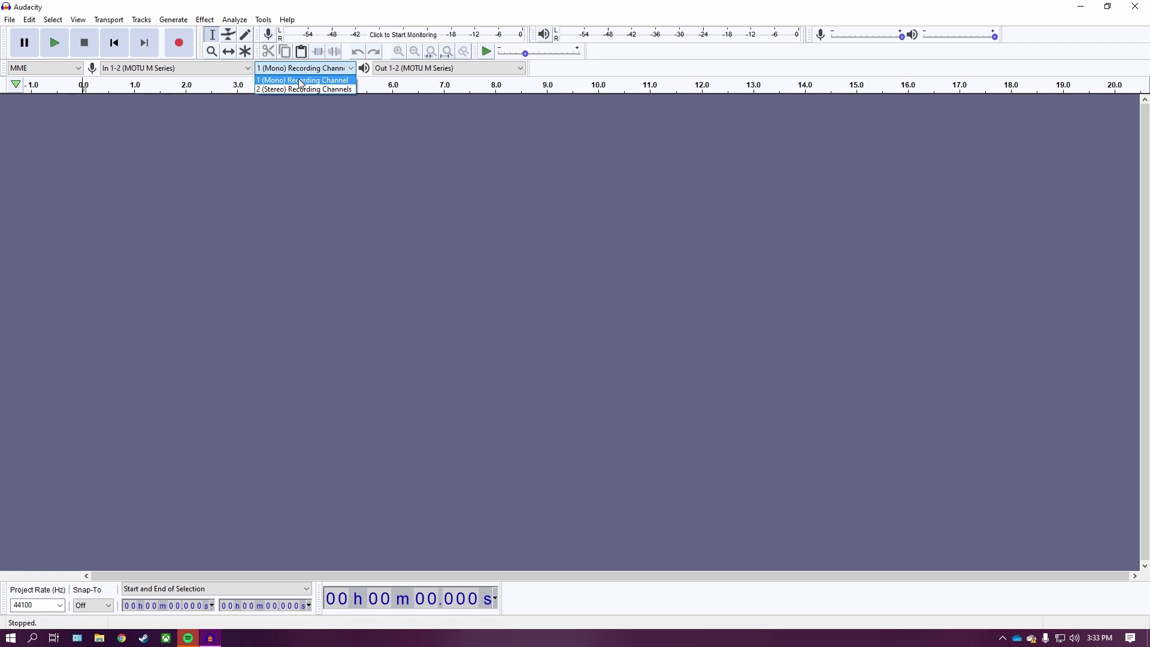
click(300, 91)
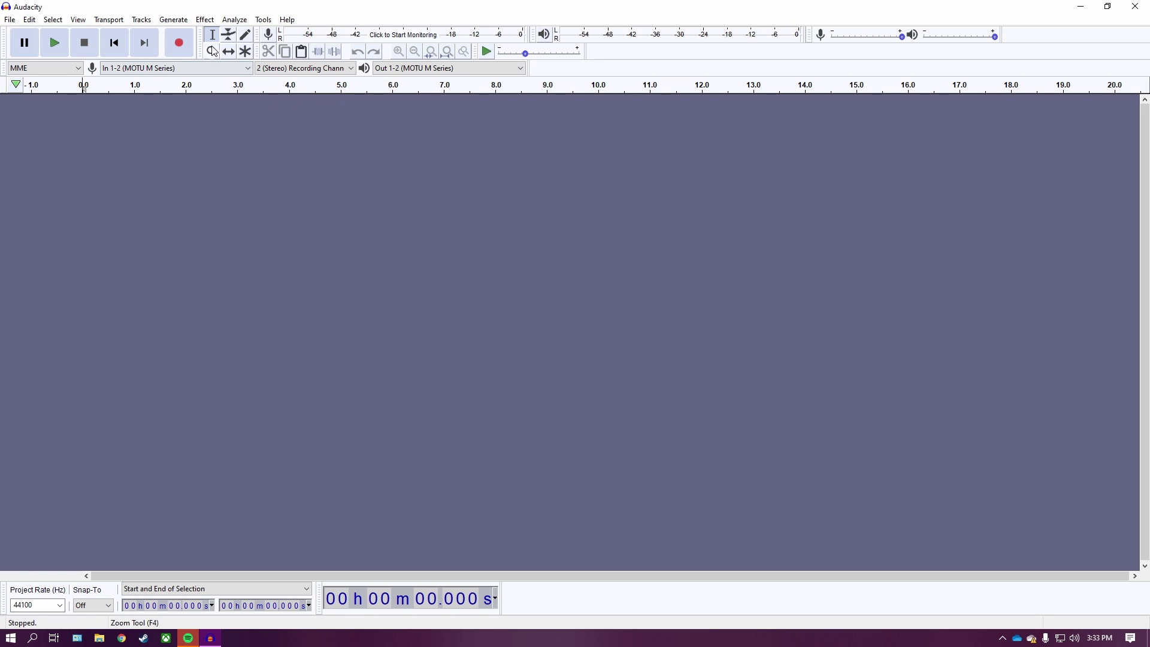
click(177, 20)
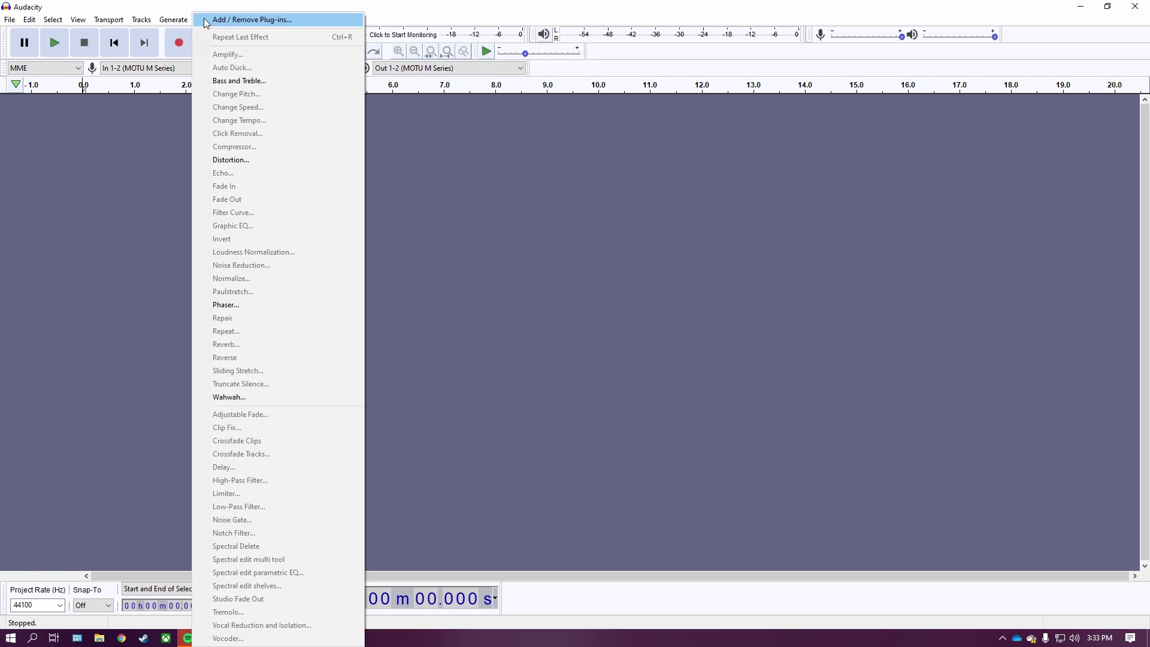
click(371, 208)
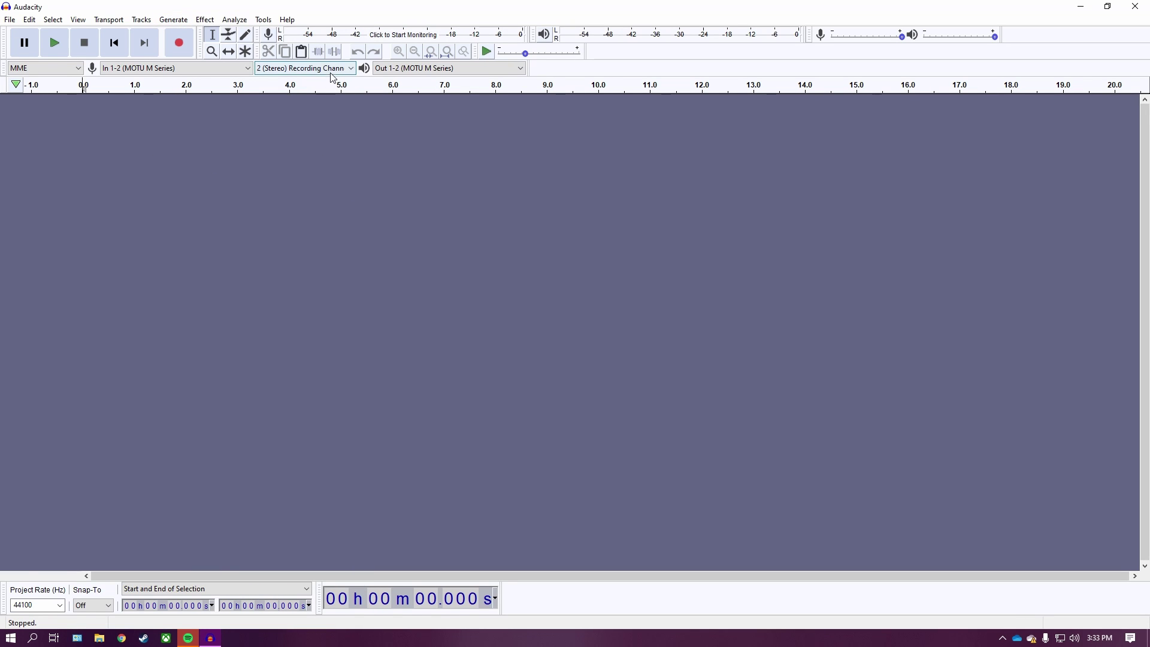
Set the recording channels to 1 (Mono) and look through the playback devices, keeping Out 1-2 (MOTU M Series).
click(334, 68)
click(323, 76)
click(443, 68)
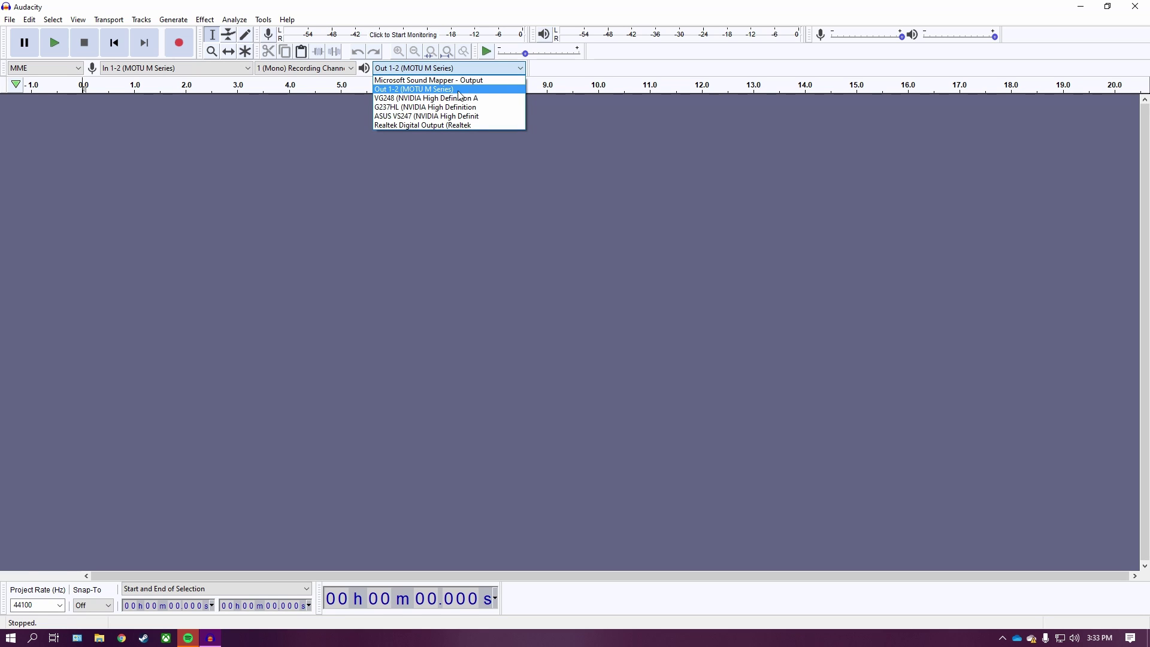
click(633, 151)
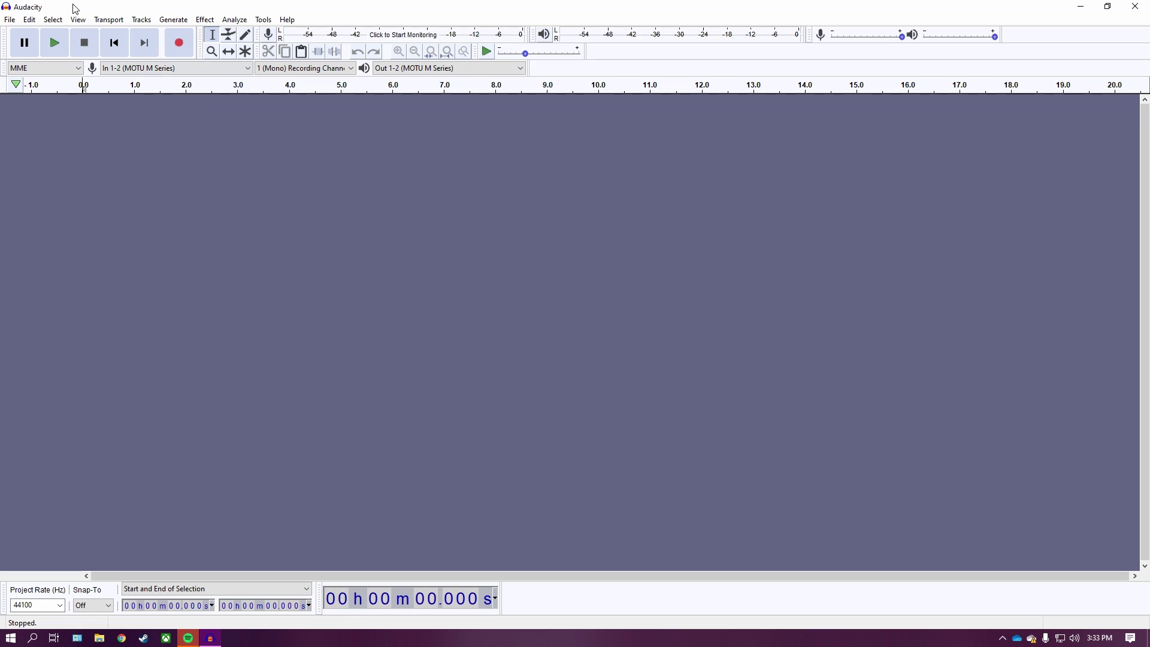
Record a new mono voice track about 41 seconds long.
click(188, 50)
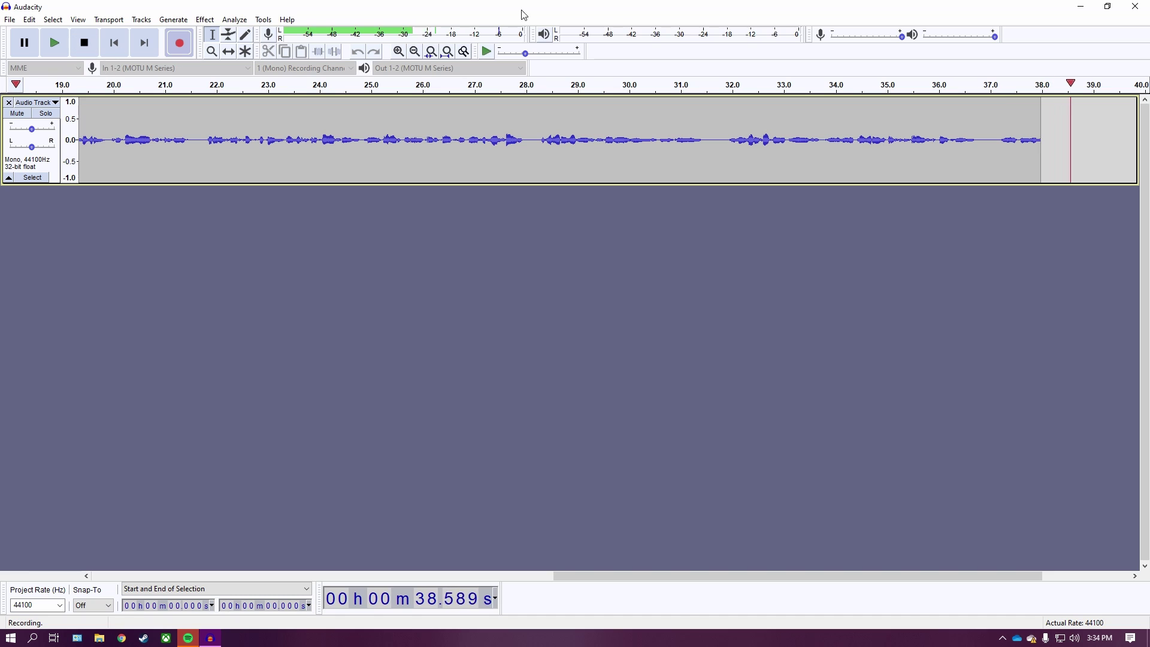
click(84, 51)
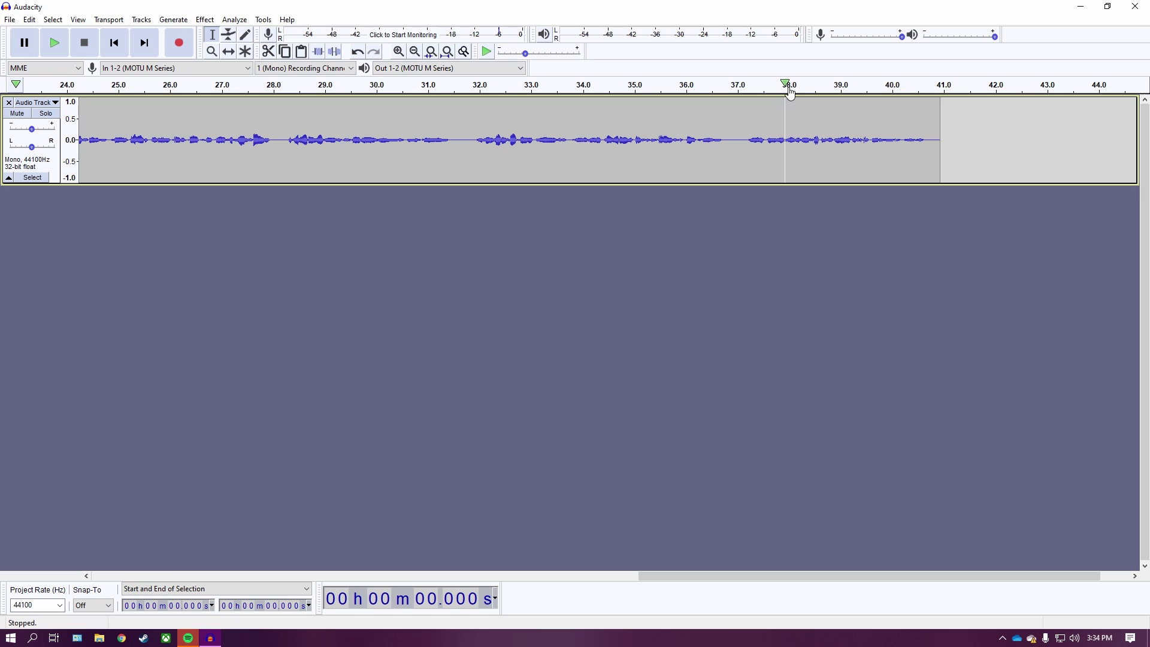
Play back part of the recorded track, using the range from about 31 to 36 seconds.
drag(689, 88, 422, 88)
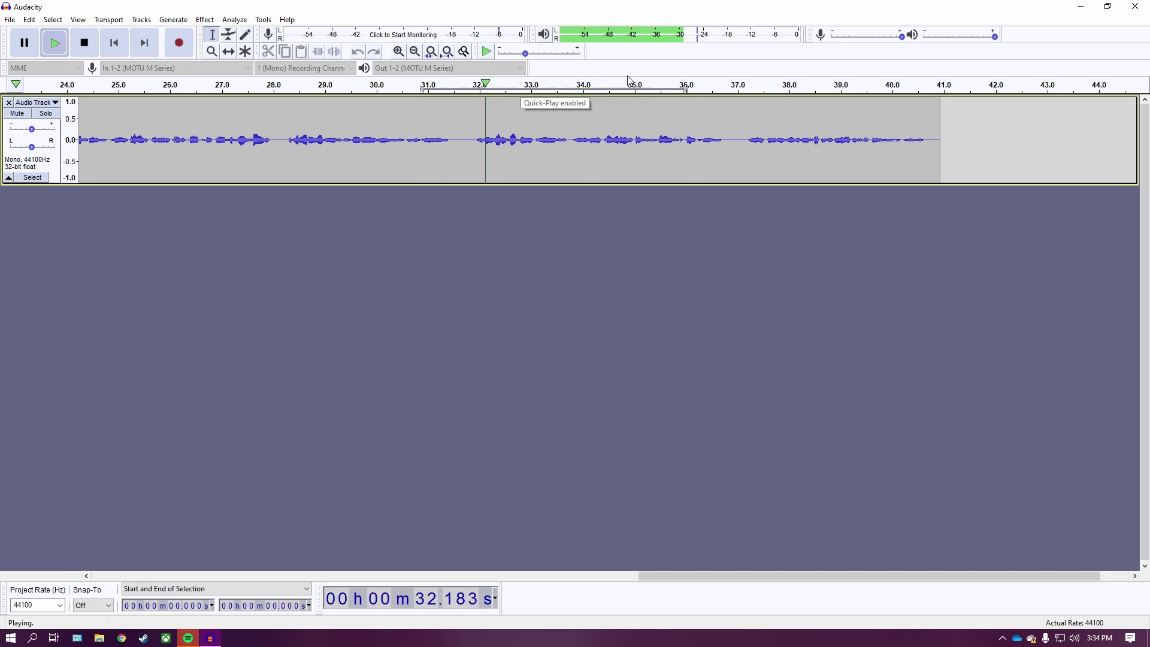
key(space)
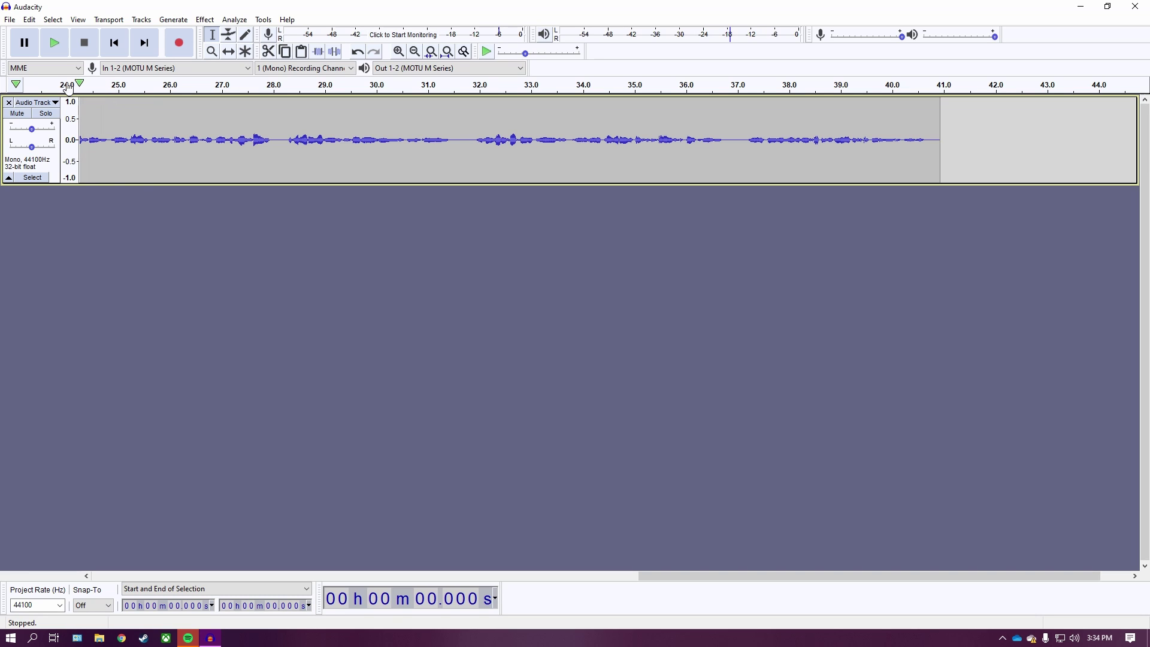
drag(104, 143, 152, 144)
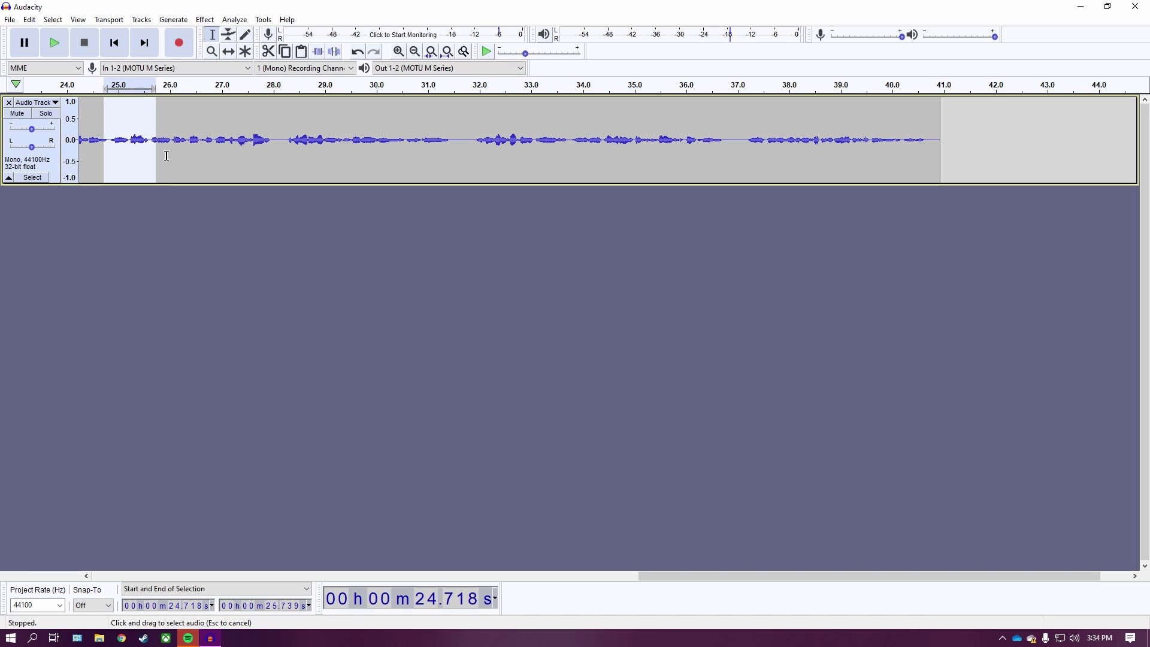
click(151, 145)
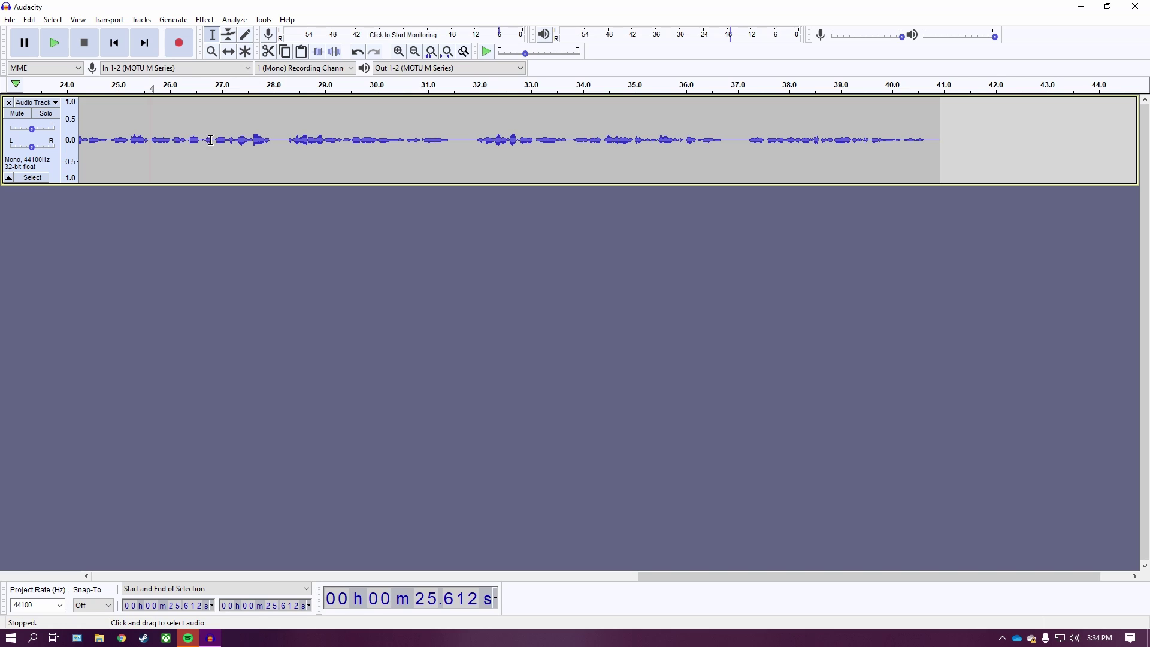
Play the recorded track from its beginning for a few seconds and stop playback.
scroll(211, 140, up, 6)
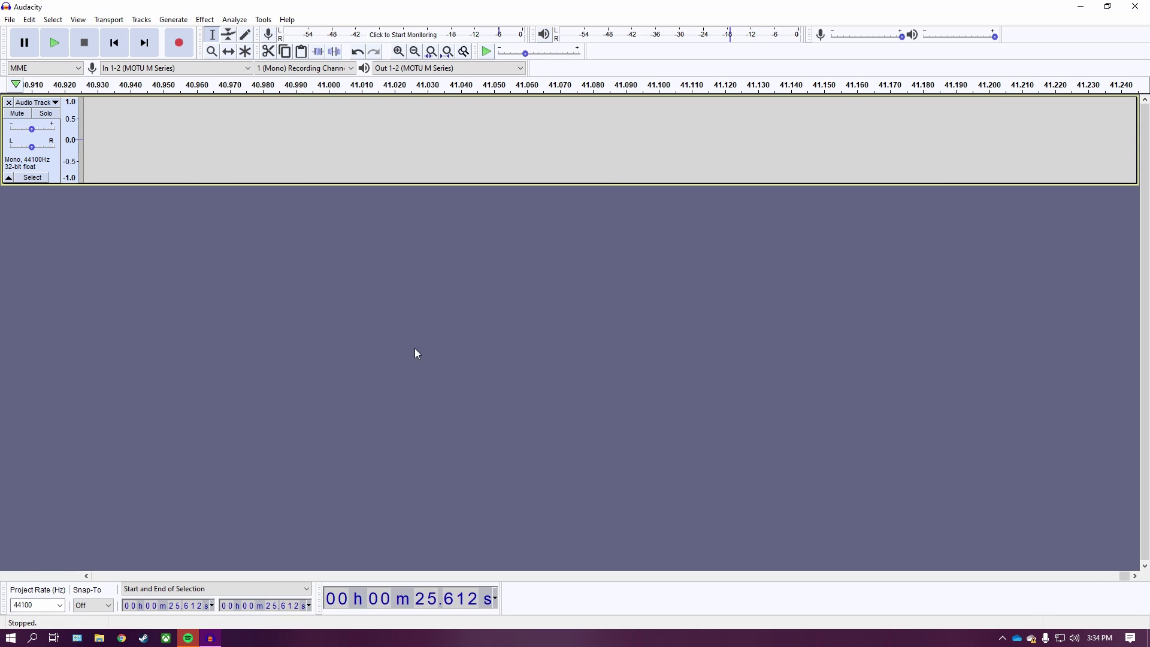
scroll(1038, 530, up, 4)
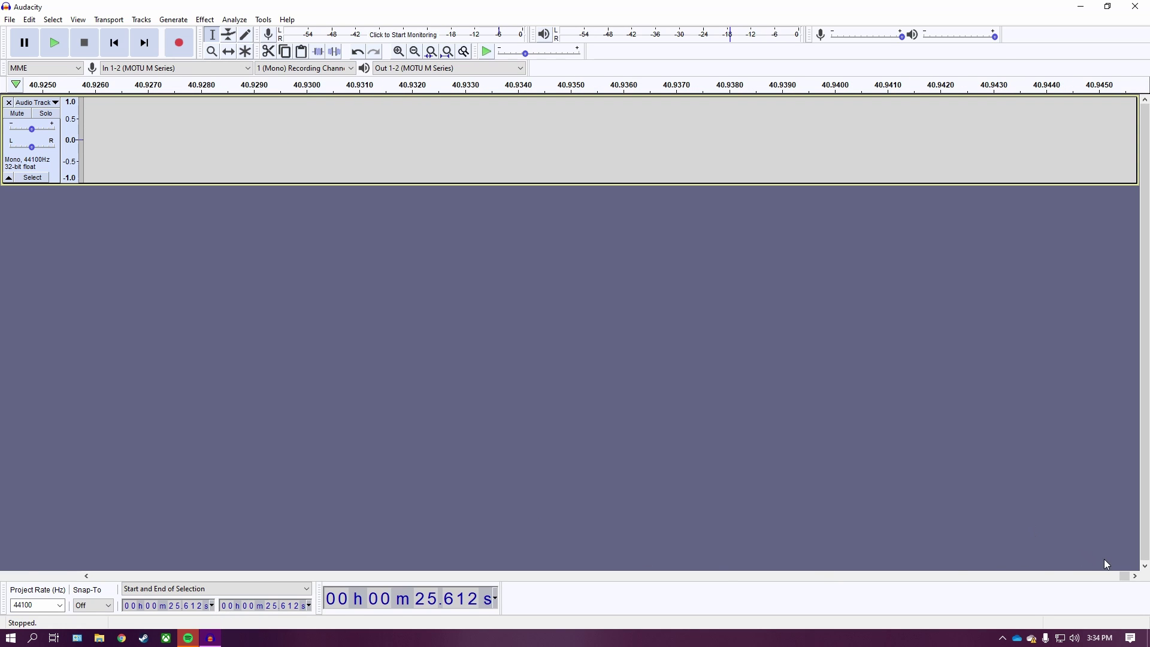
drag(1124, 576, 109, 566)
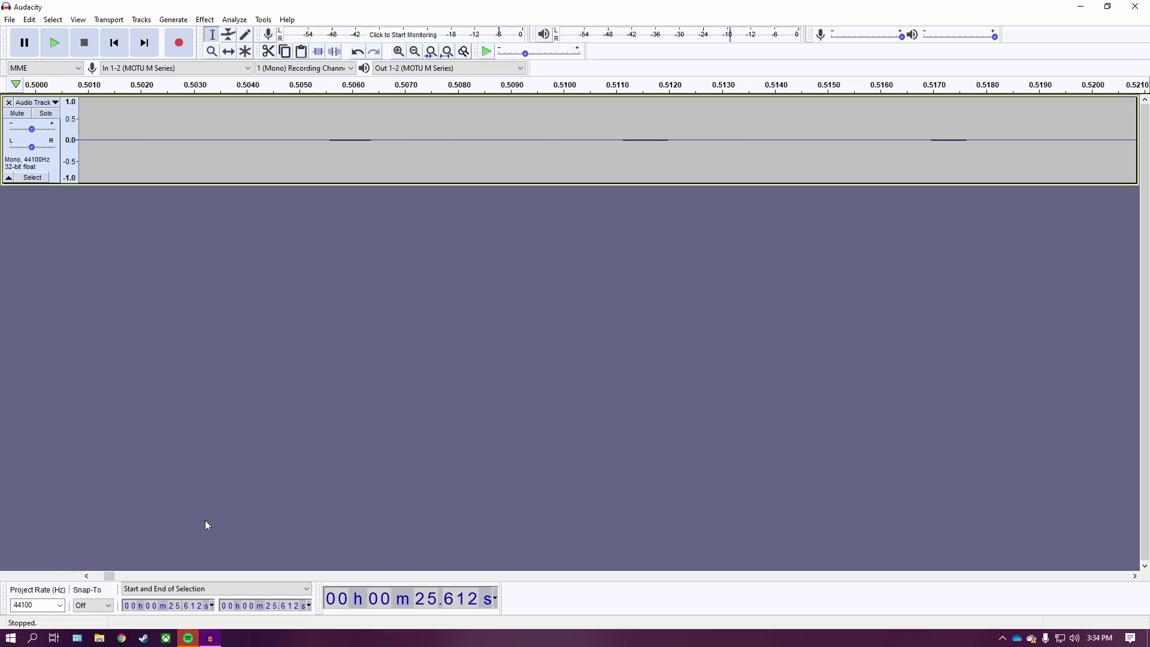
scroll(260, 444, down, 10)
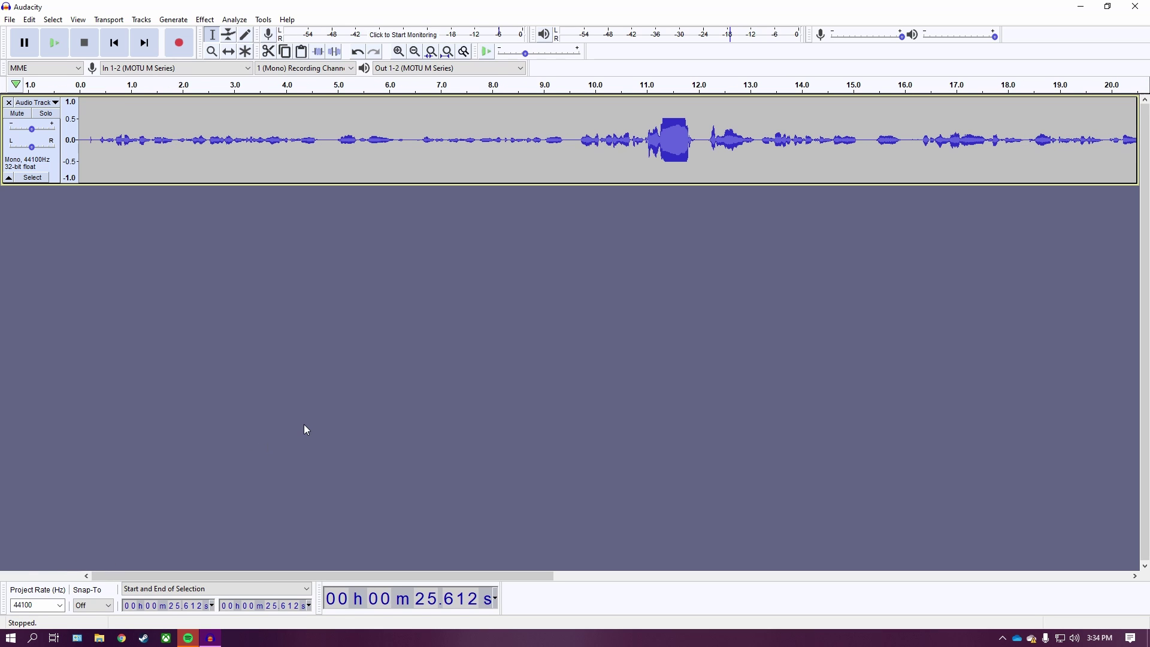
scroll(350, 180, down, 3)
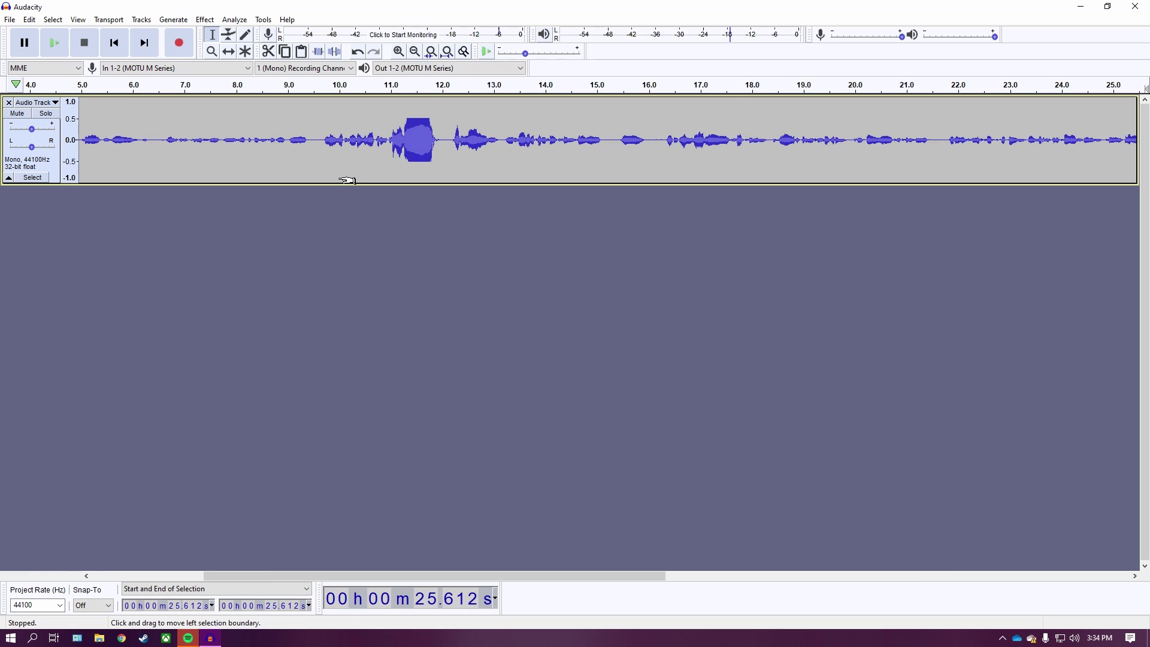
scroll(347, 179, up, 2)
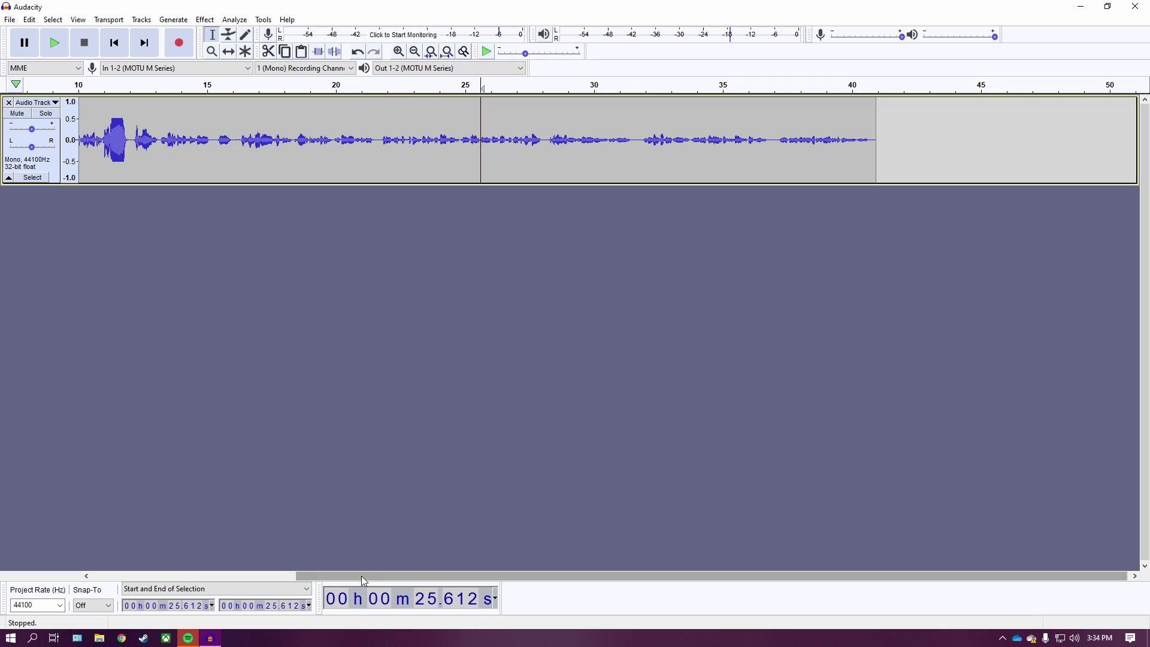
drag(361, 576, 85, 558)
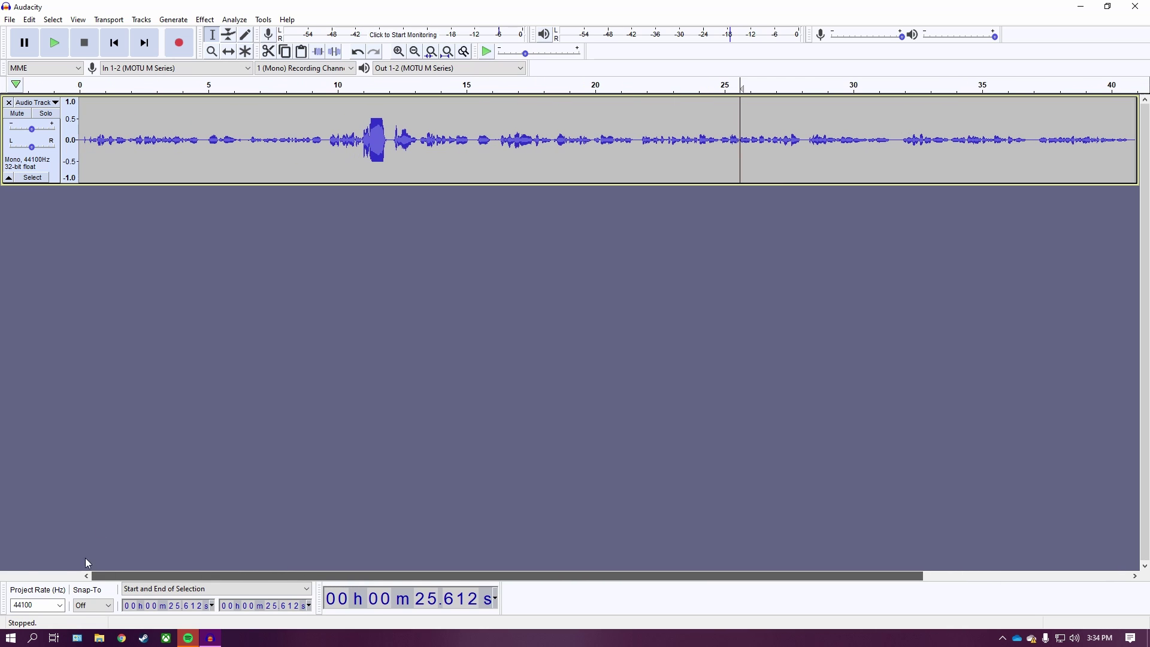
click(79, 84)
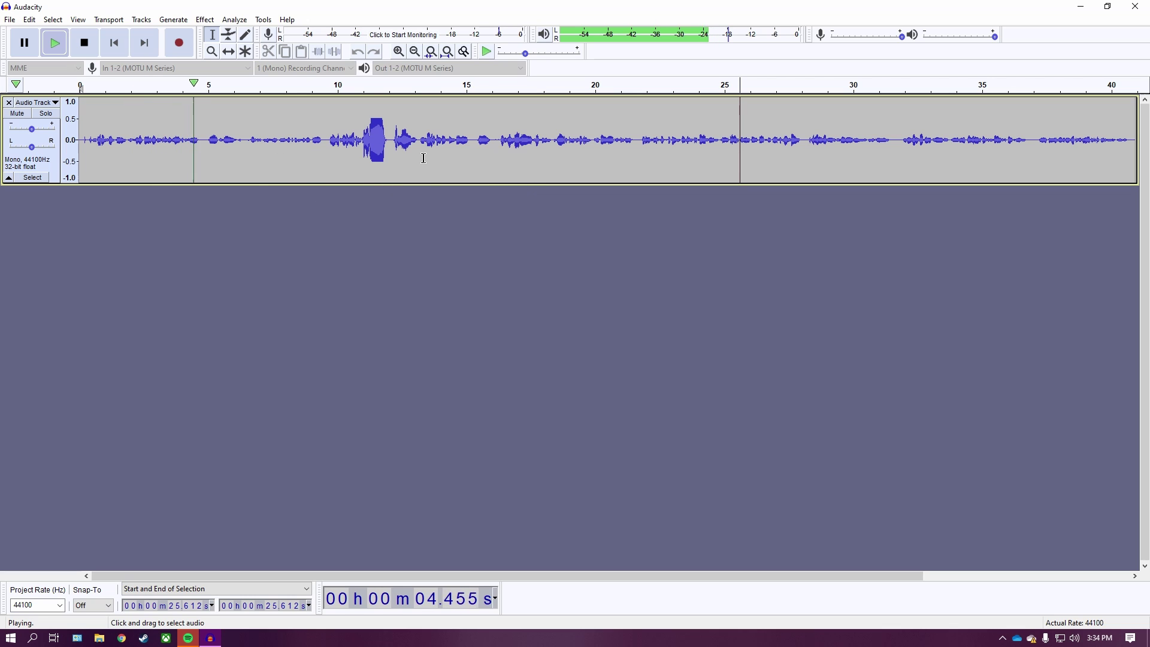
click(85, 42)
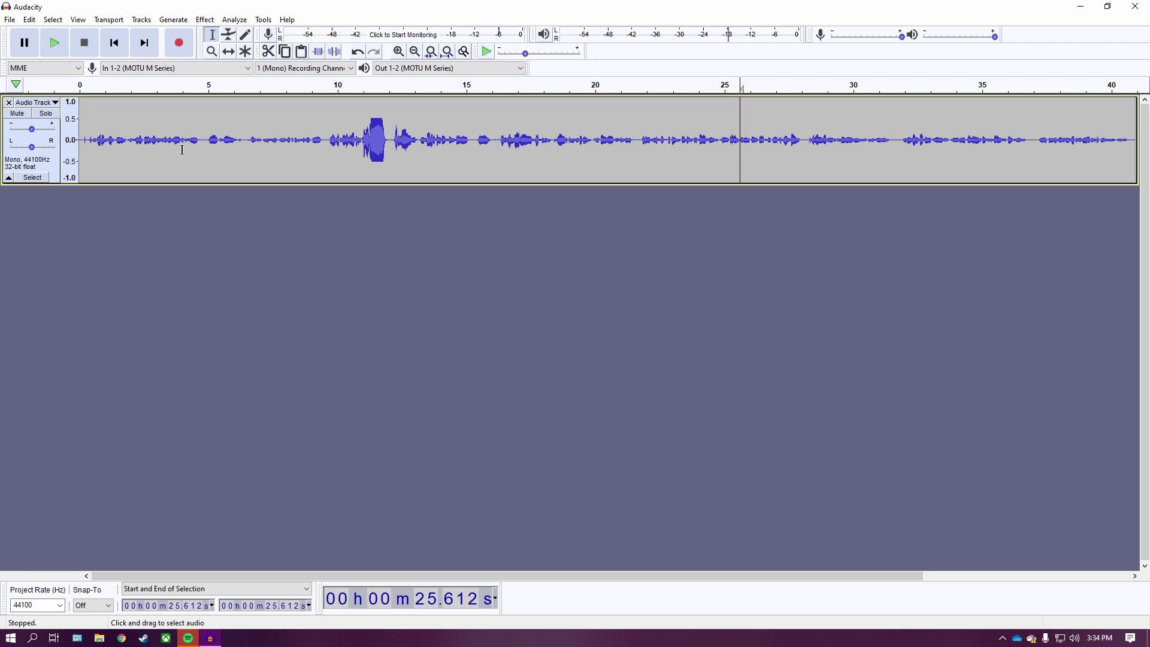
Delete the section of the track from about 3.6 to 15.5 seconds.
drag(174, 150, 479, 150)
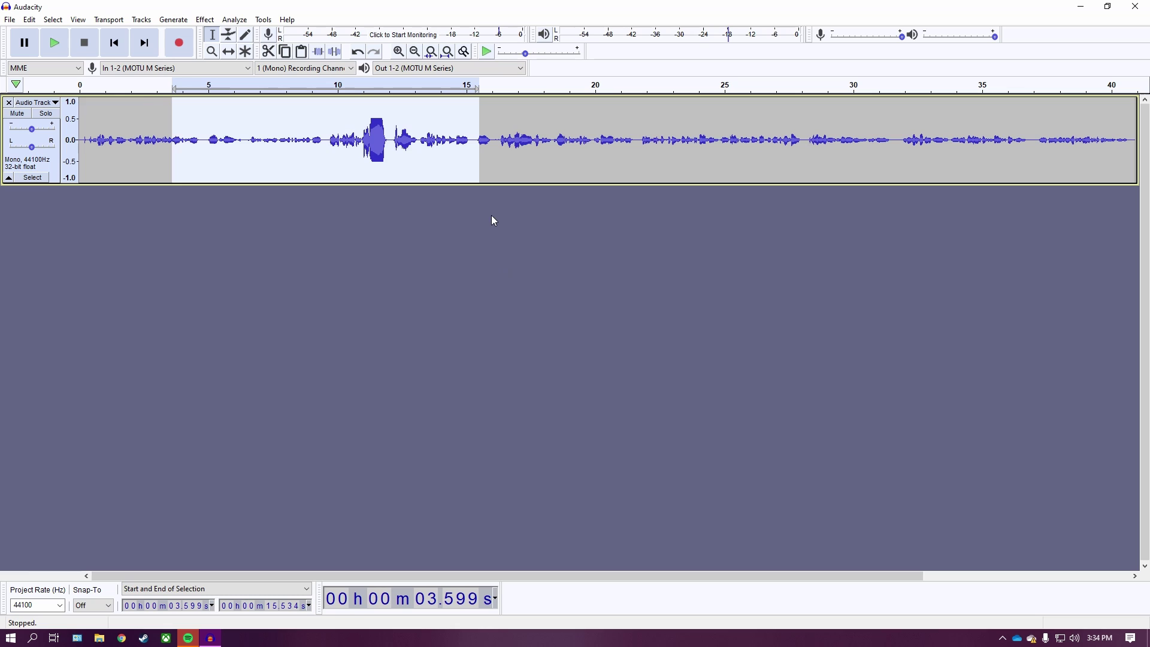
key(Delete)
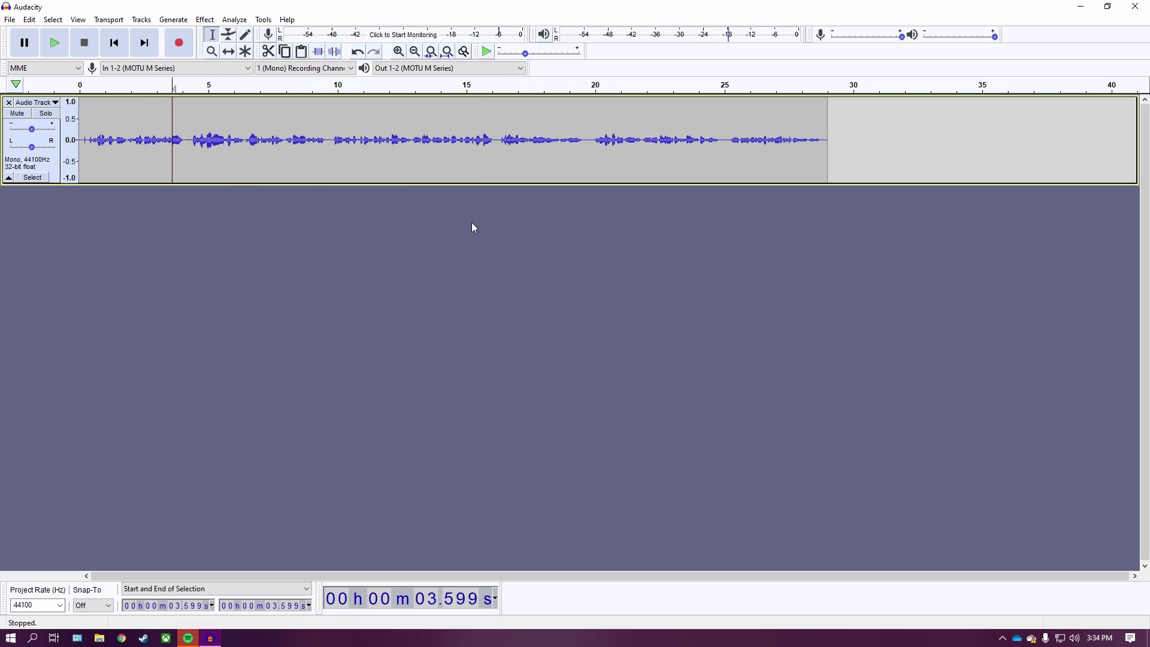
click(198, 160)
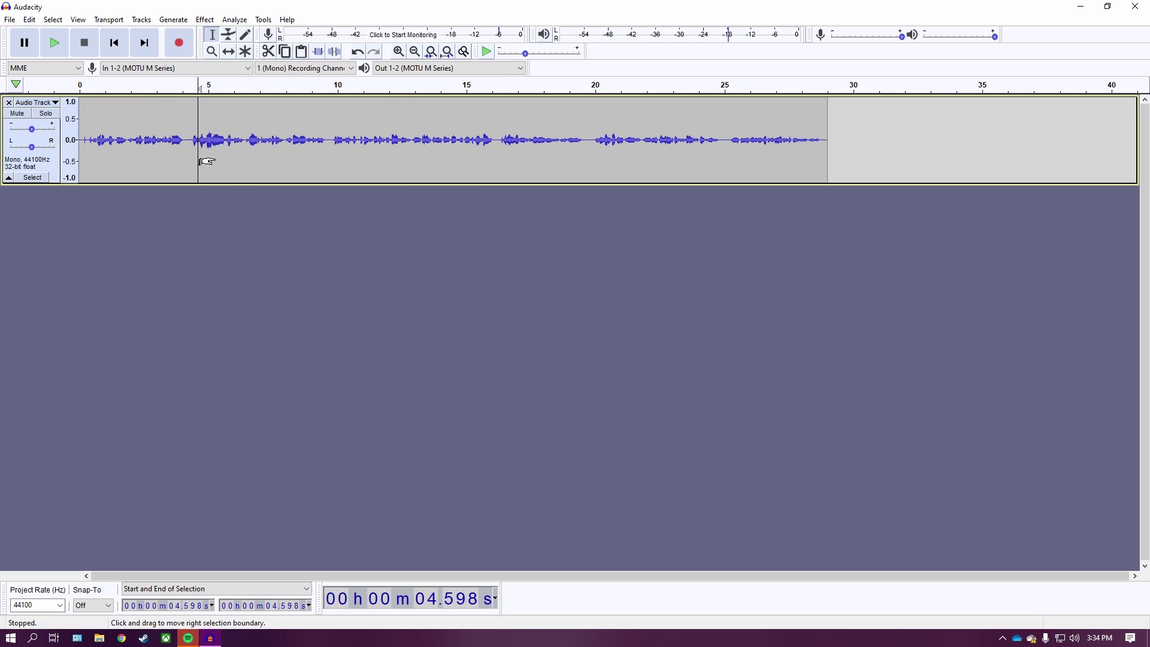
click(277, 53)
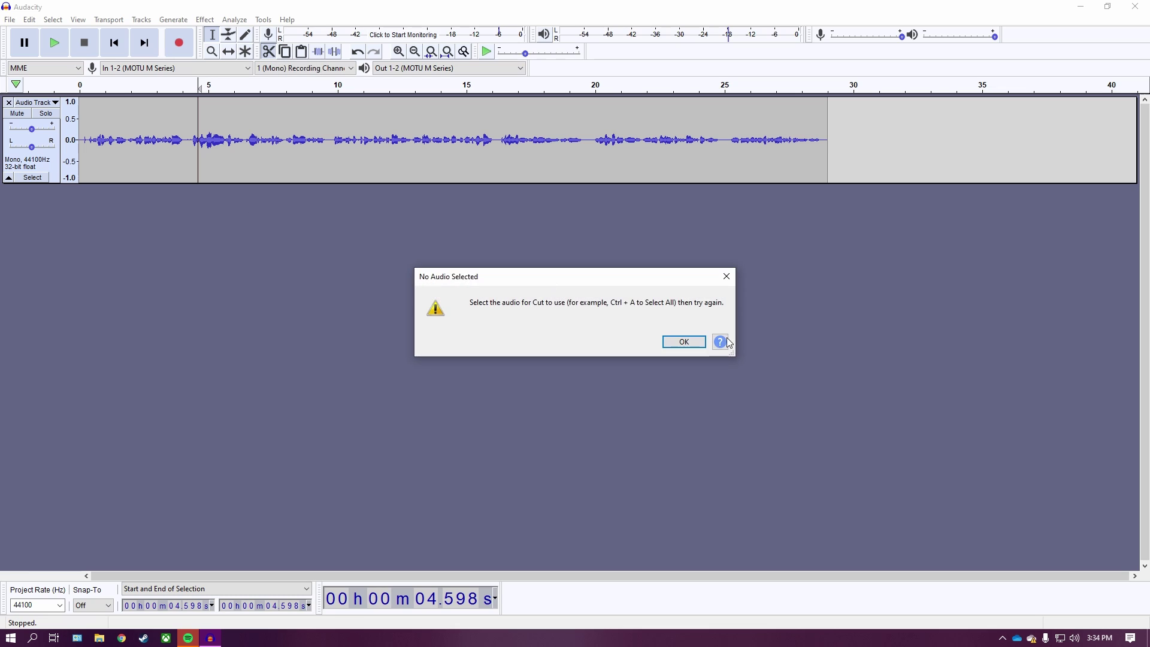
click(684, 342)
Cut the section of the track from about 3.4 to 10.3 seconds.
drag(166, 144, 345, 144)
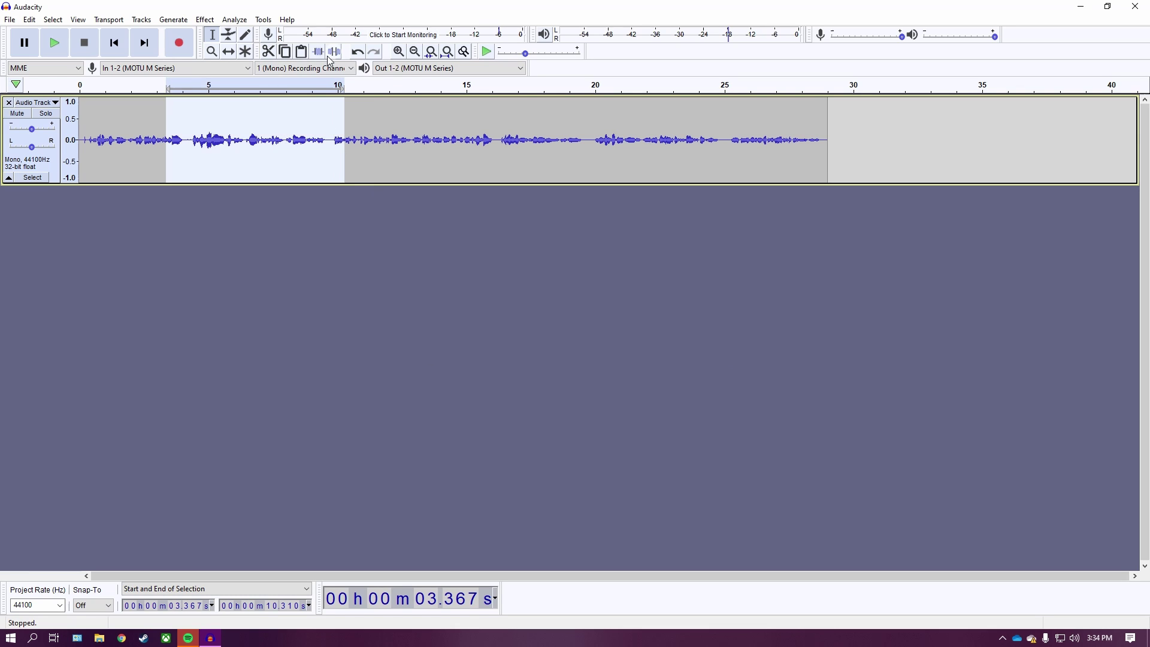
click(265, 53)
Paste the cut audio into the empty space after the recording, at about 24 seconds.
click(610, 143)
click(698, 143)
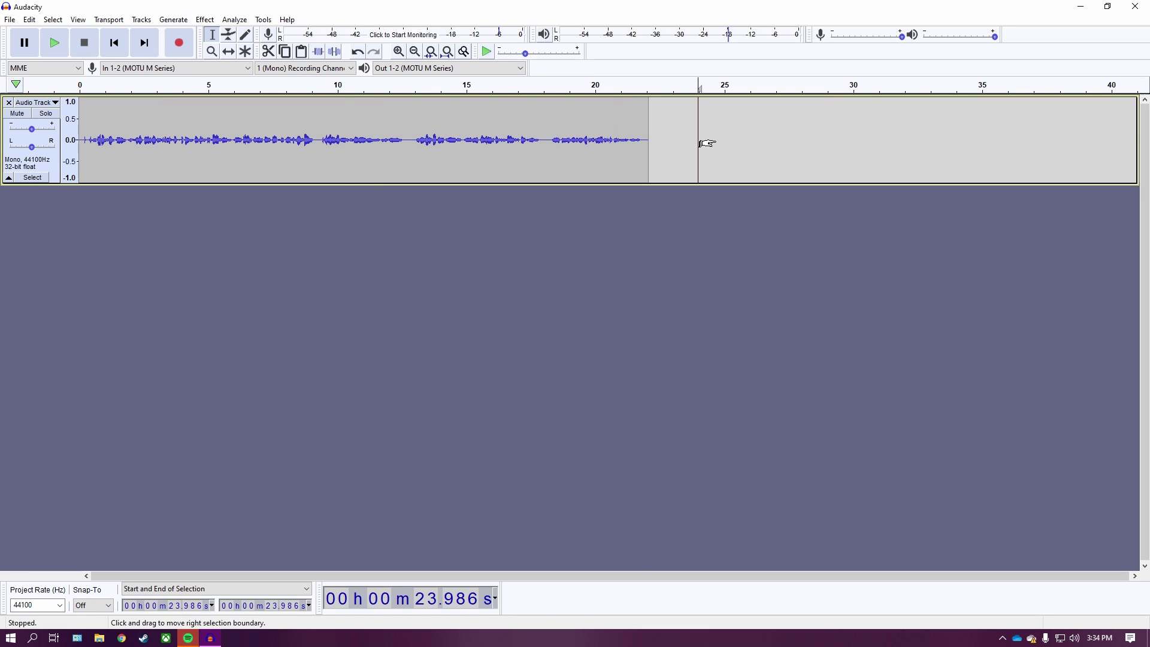
key(ctrl+v)
click(745, 144)
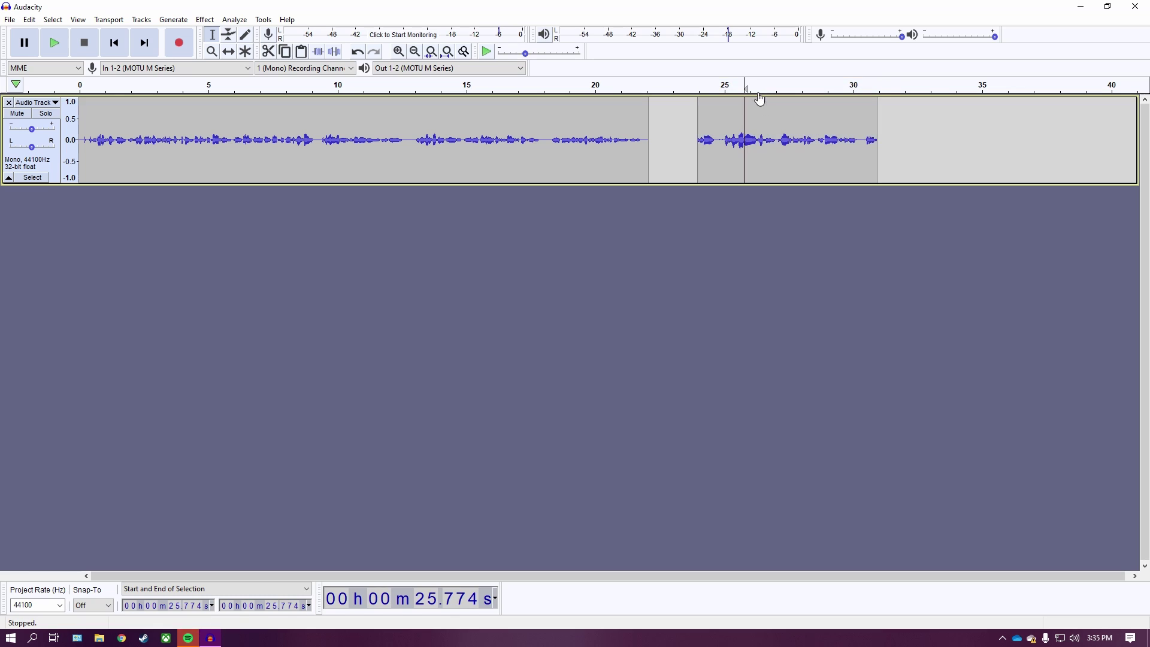
Time-shift the pasted clip to start at about 31.1 seconds and the first clip to start at about 1 second.
drag(698, 147, 878, 154)
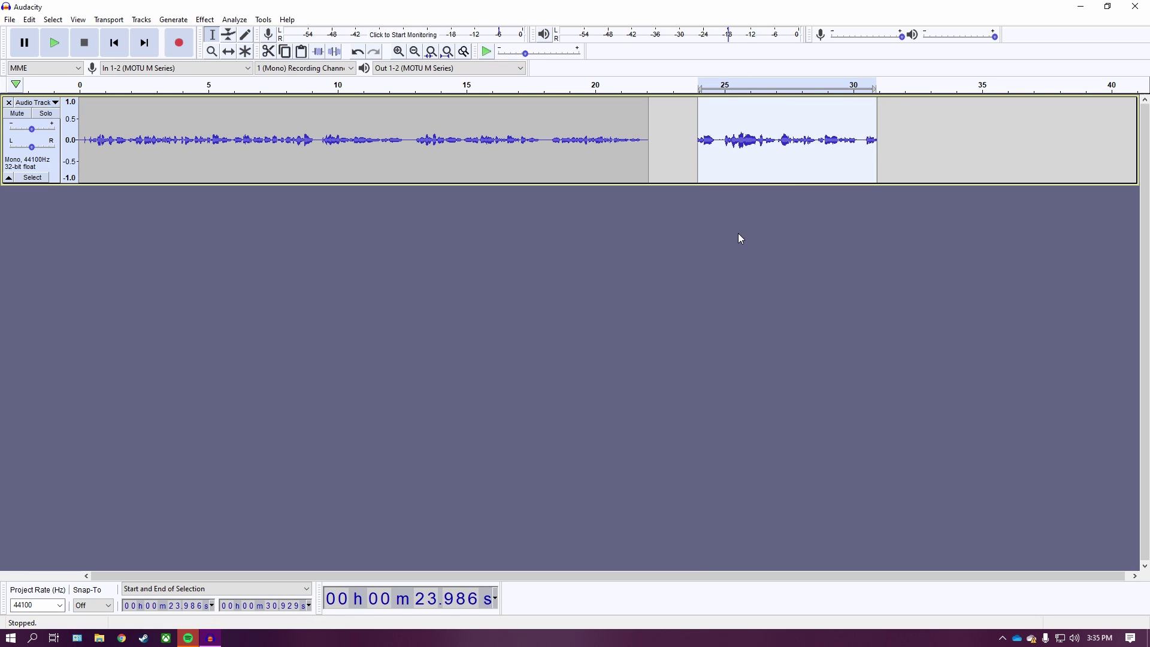
click(230, 54)
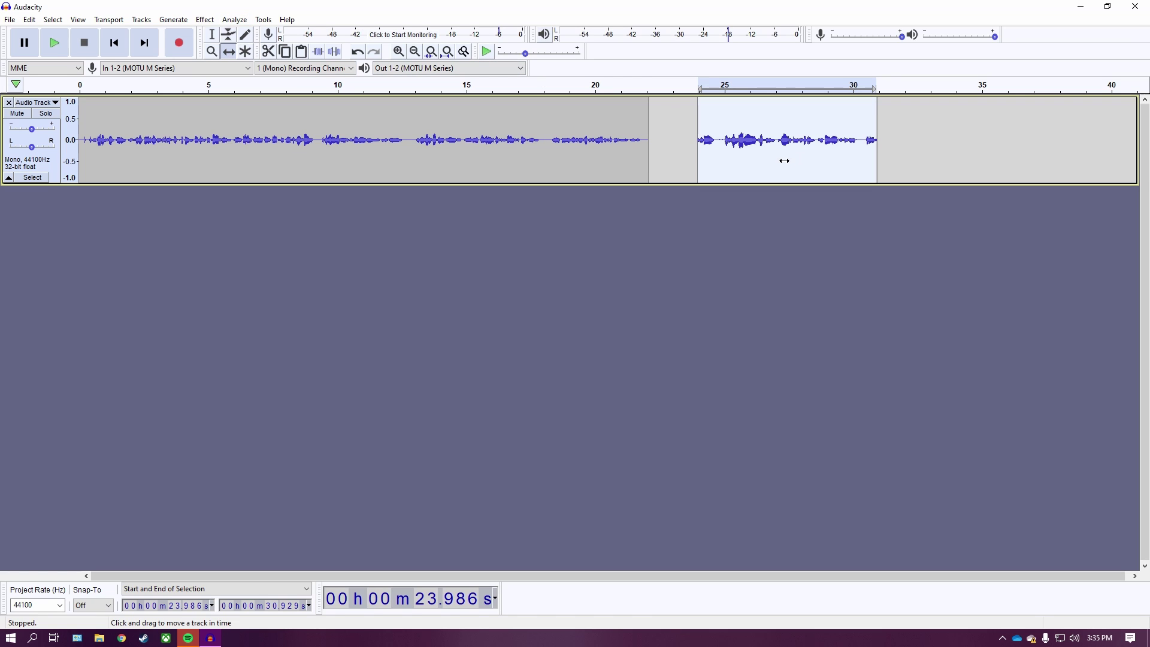
drag(657, 168, 796, 153)
drag(1093, 142, 619, 151)
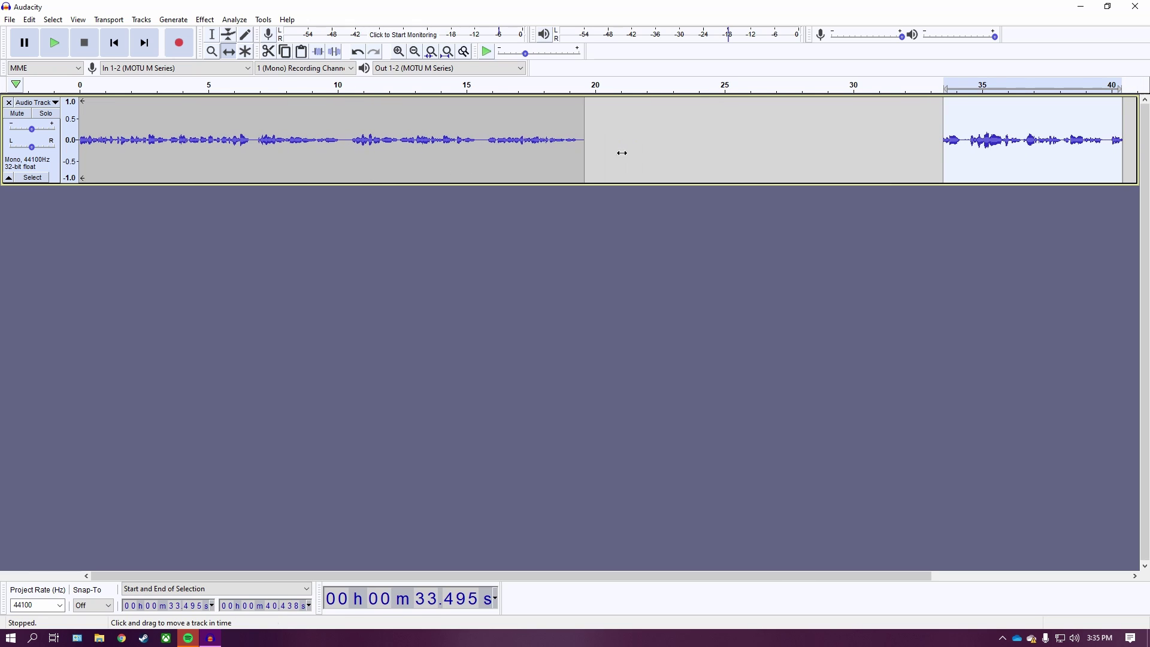
drag(947, 151, 912, 149)
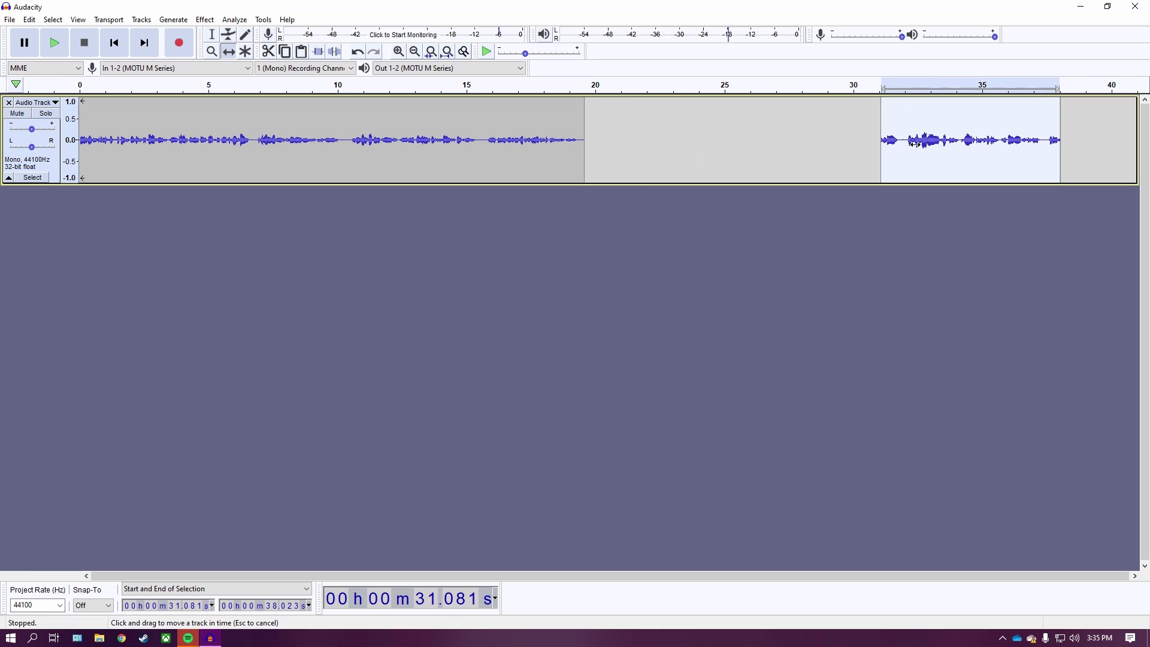
drag(537, 161, 629, 166)
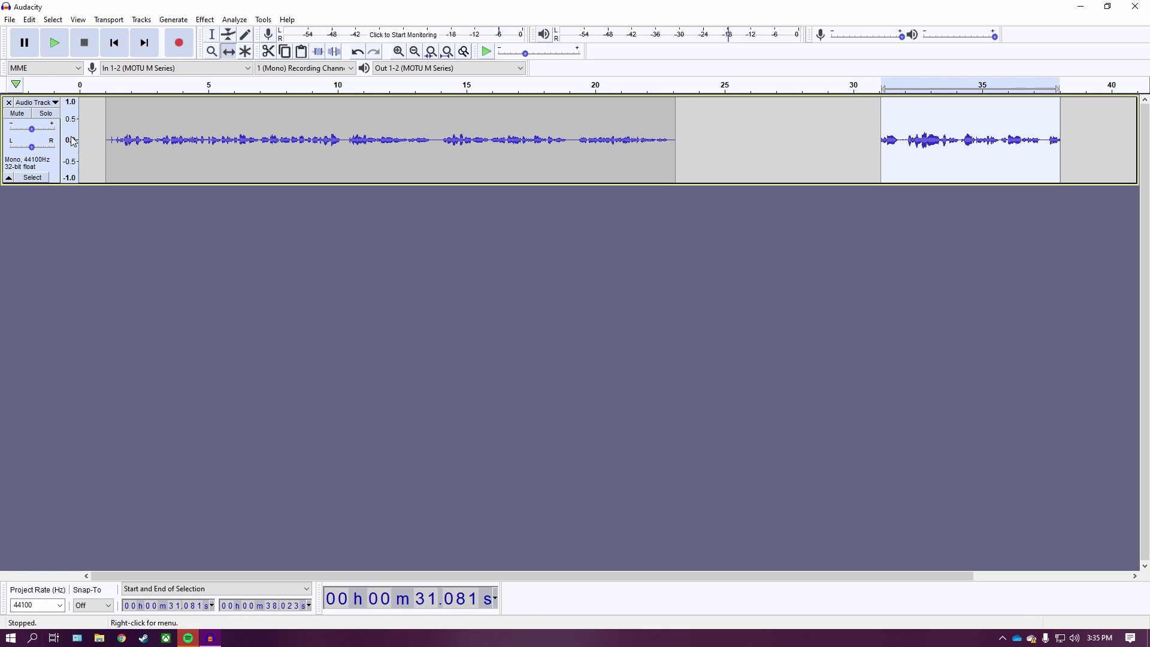
Import the "Opening 2" audio file as a separate stereo track.
click(107, 198)
click(19, 22)
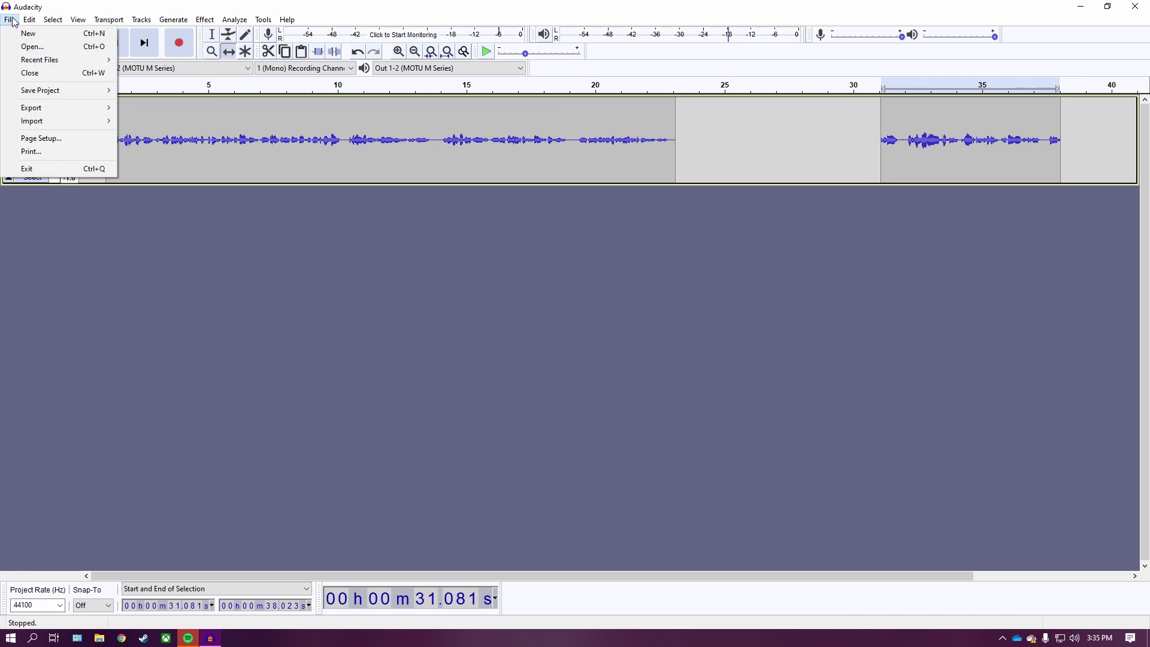
mouse_move(27, 123)
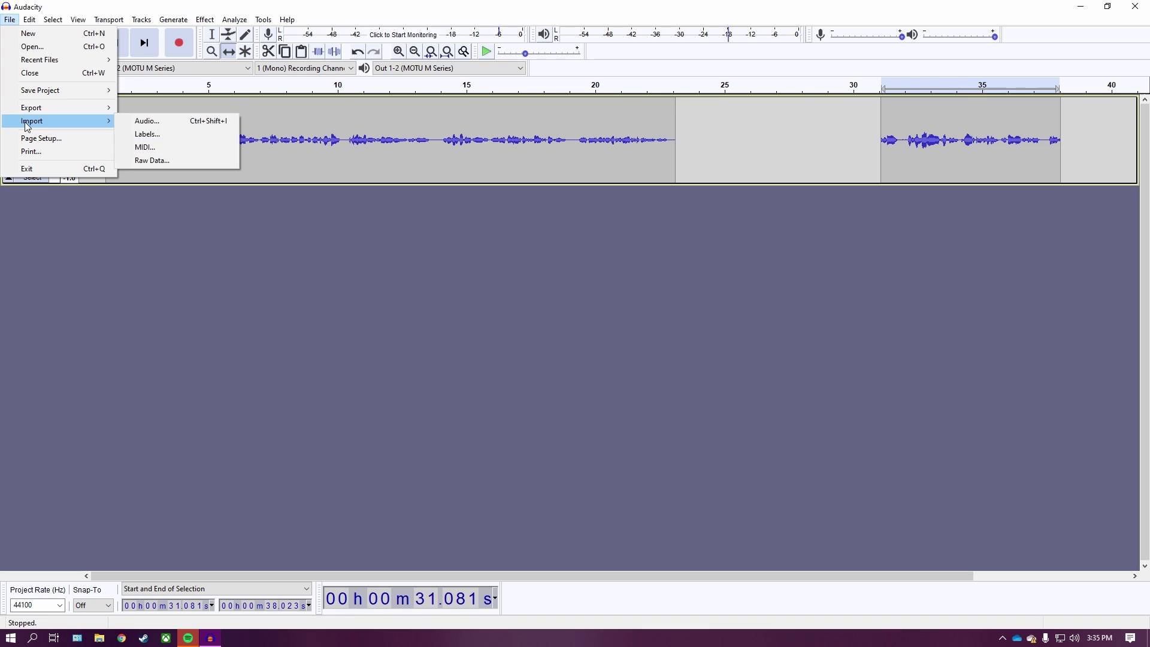
click(139, 121)
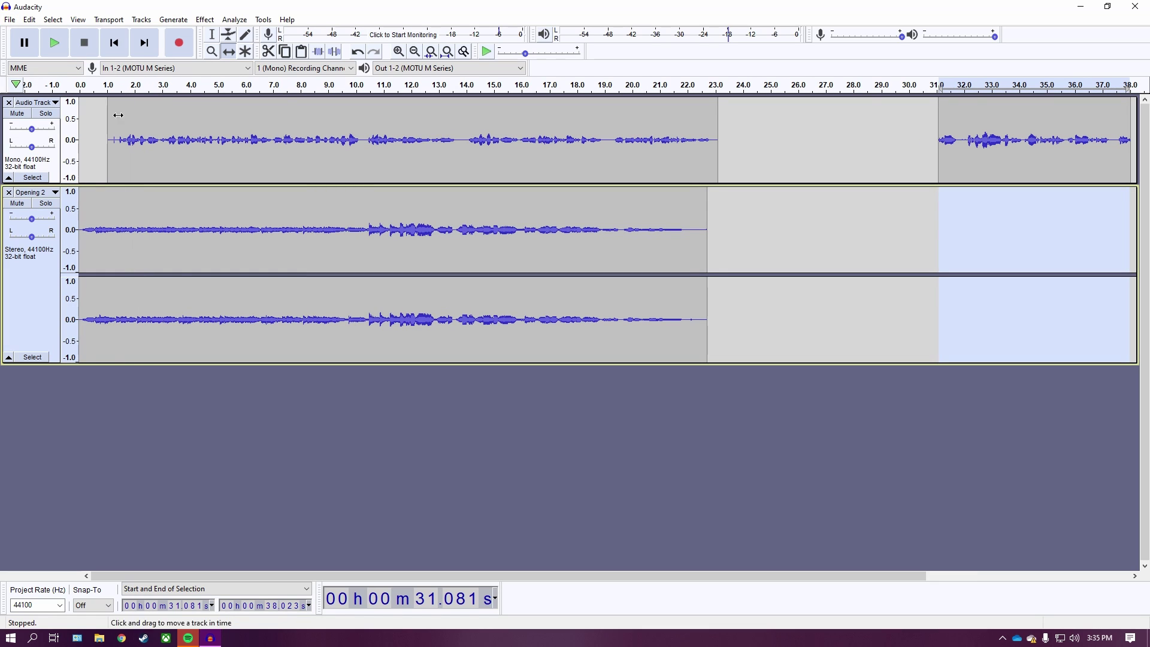
Shift the voice clips later in time, so the first starts at about 14.4 seconds and the second directly follows it.
drag(153, 156, 646, 145)
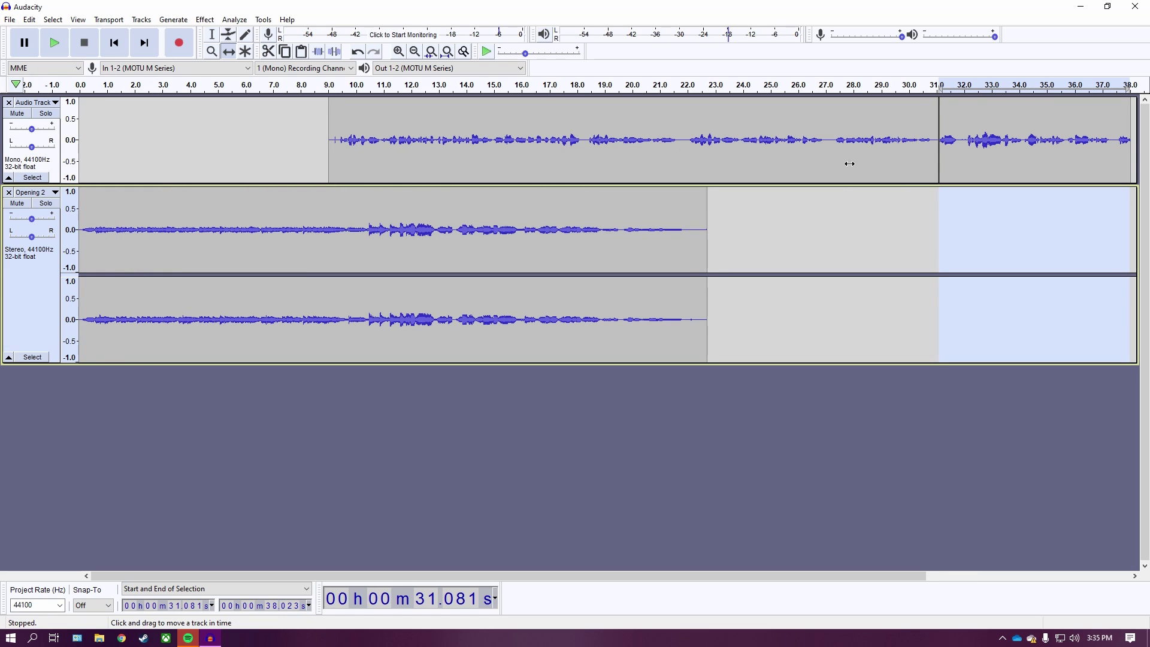
drag(849, 164, 977, 138)
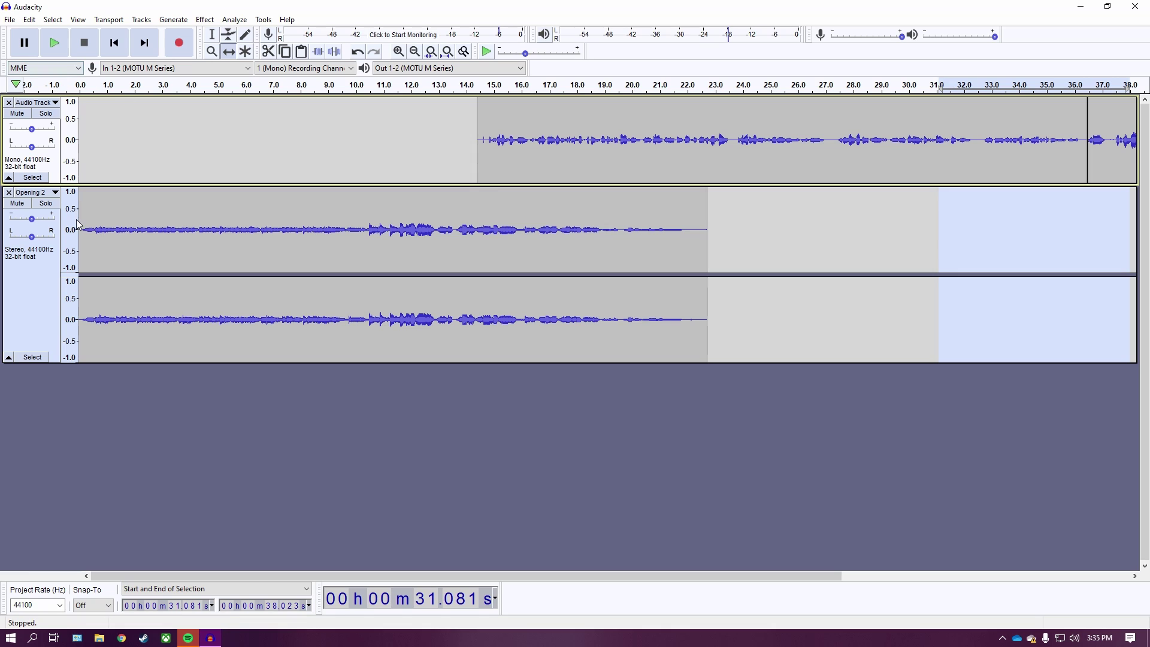
click(211, 34)
Play the combined tracks from the beginning for several seconds and stop playback.
click(80, 87)
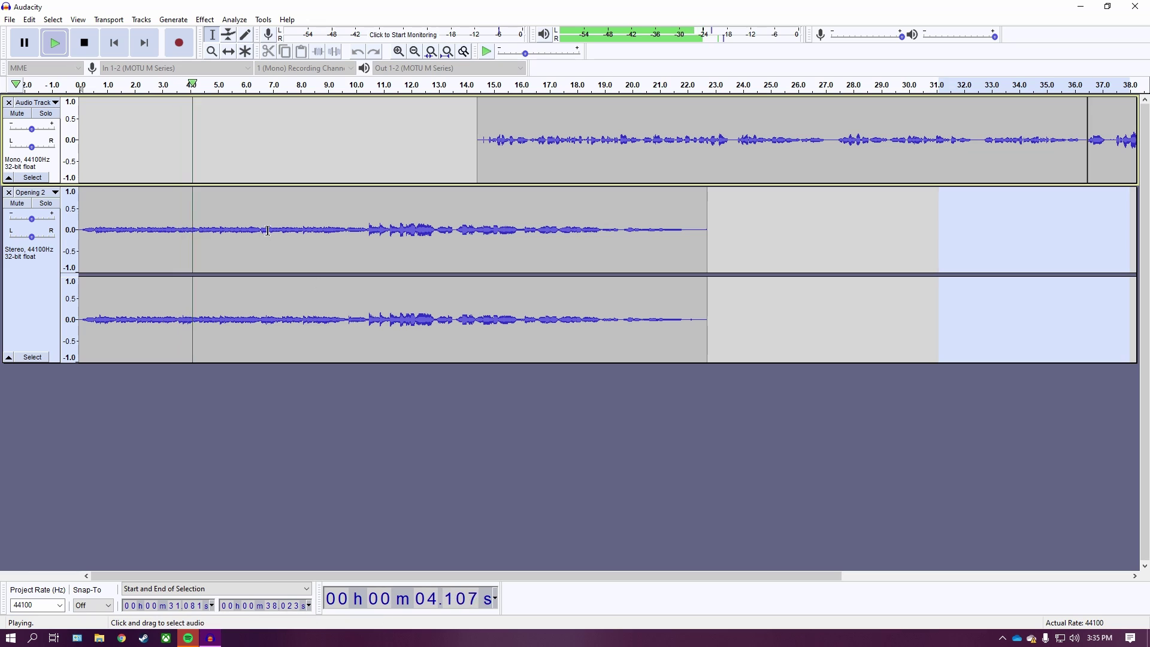
click(264, 288)
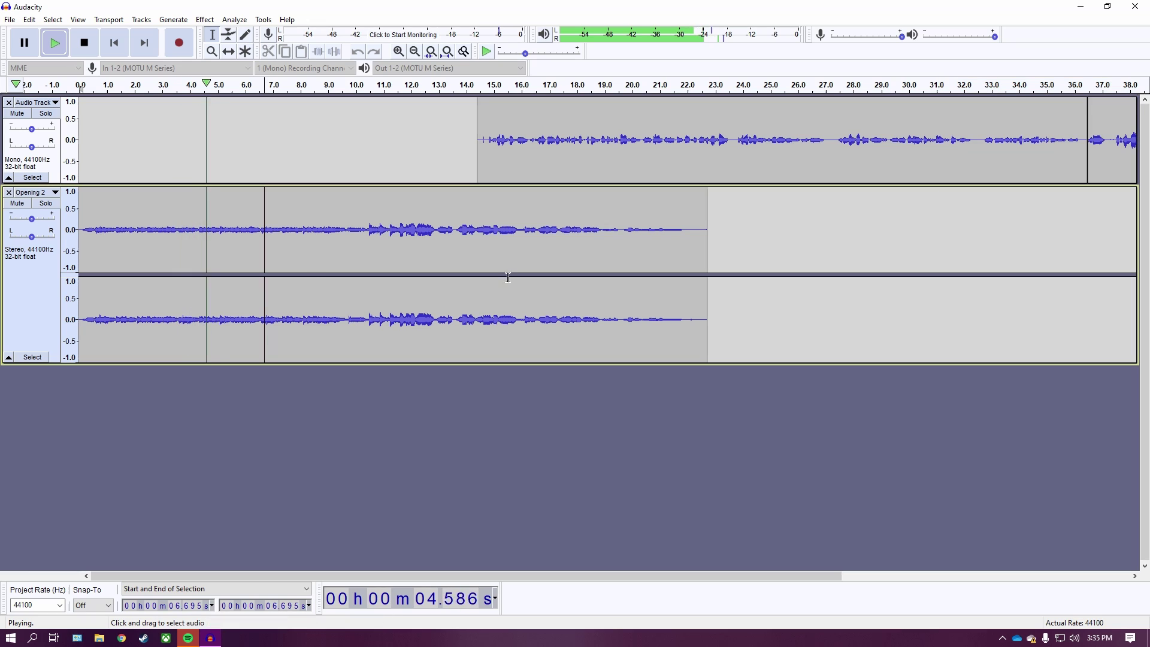
click(85, 44)
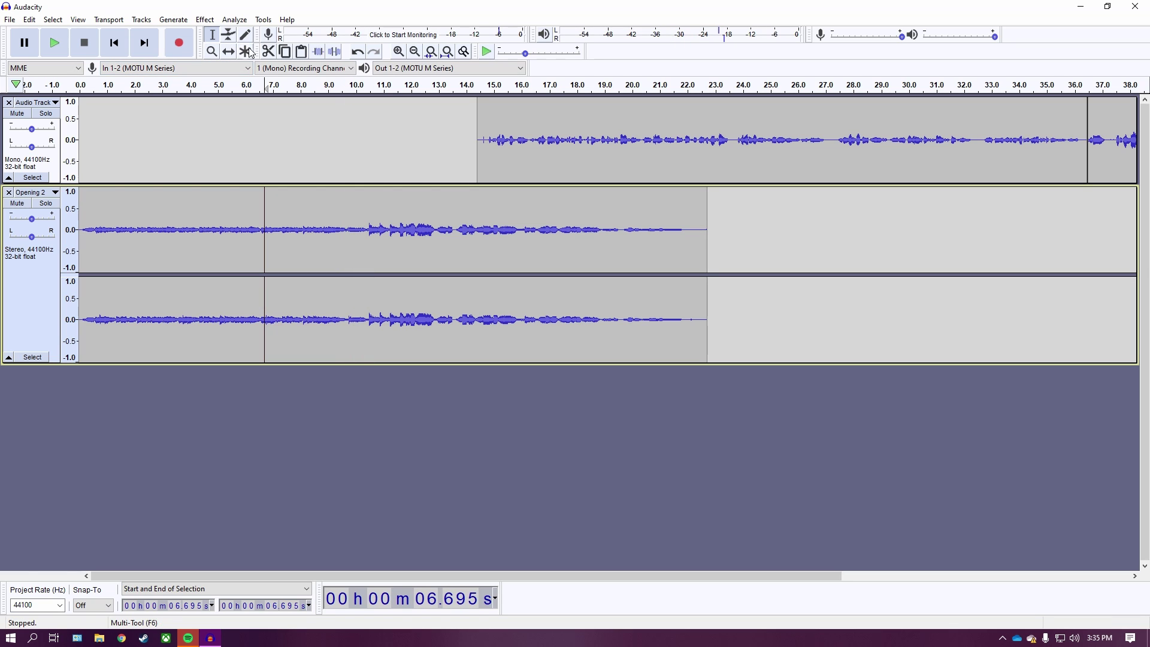
Silence the voice track from about 15.8 to 26.5 seconds and select the silenced stretch again.
drag(516, 143, 811, 144)
click(336, 54)
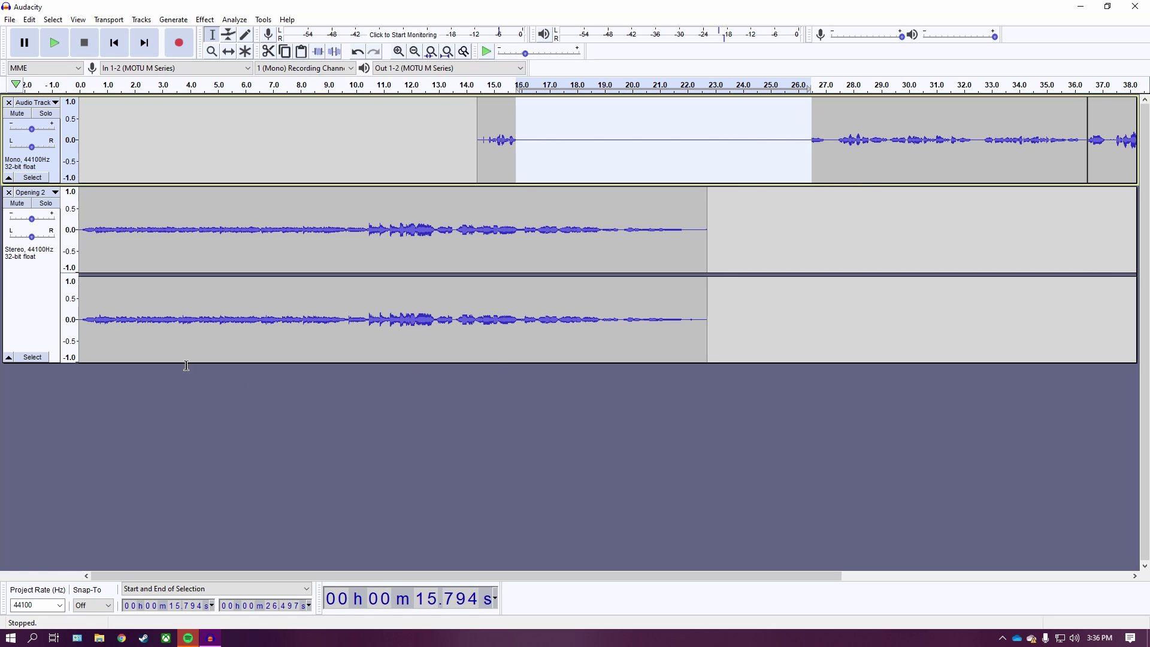
drag(188, 150, 416, 150)
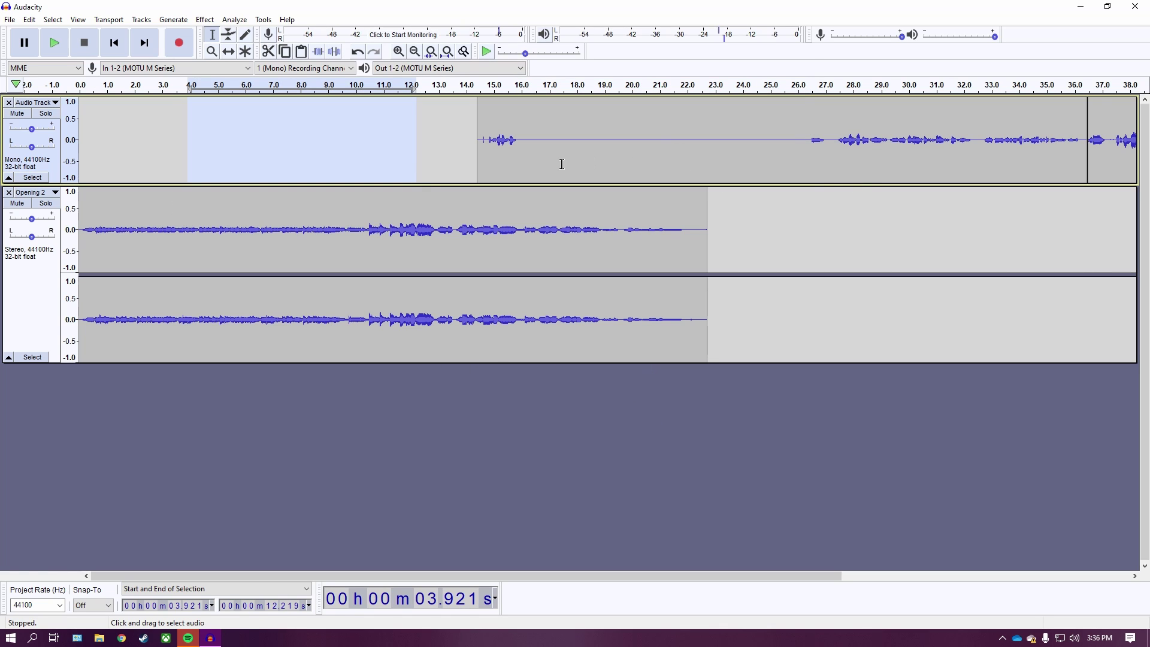
drag(521, 162, 809, 162)
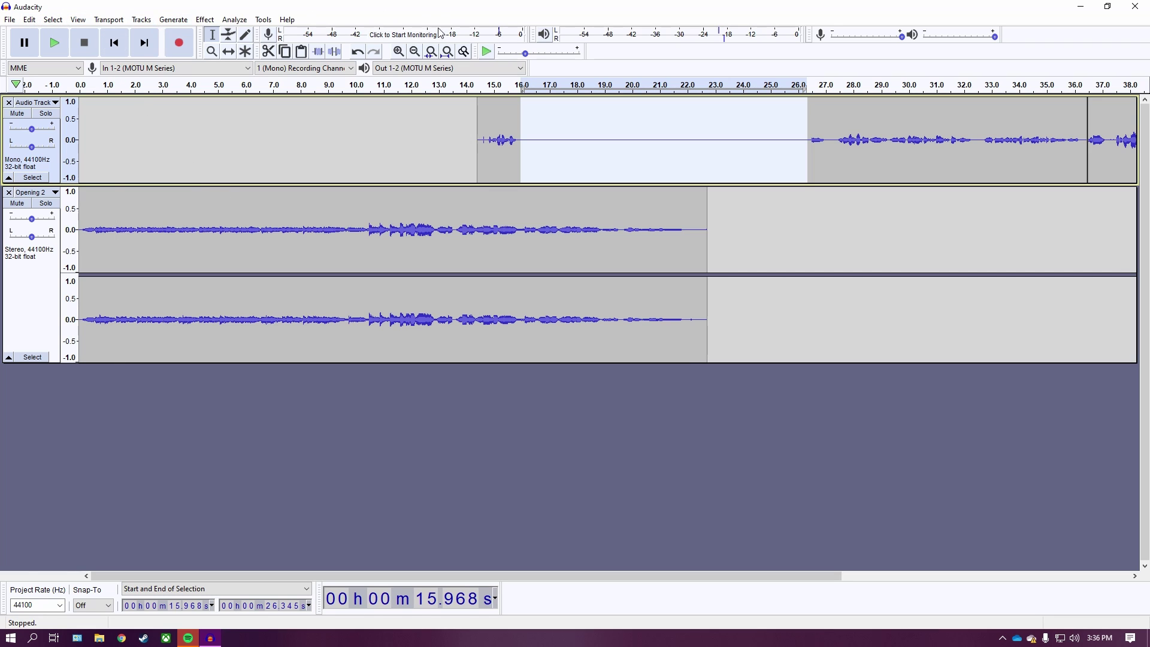
Examine the project saving options, the export formats and the MP3 export settings without exporting anything.
click(10, 21)
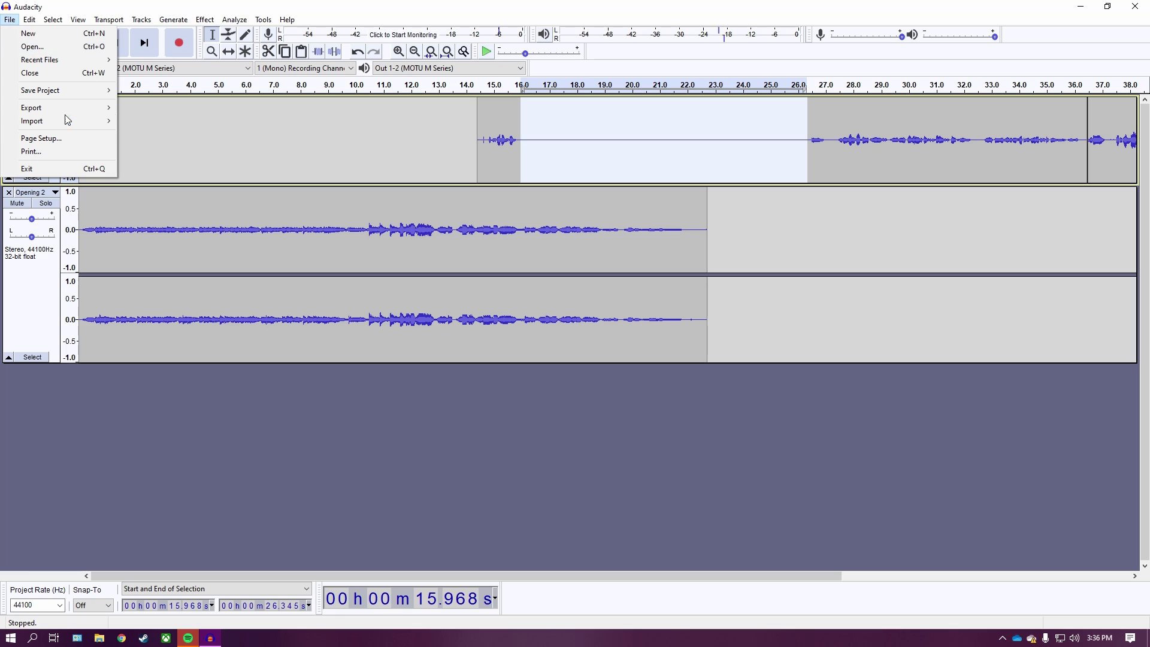
mouse_move(93, 95)
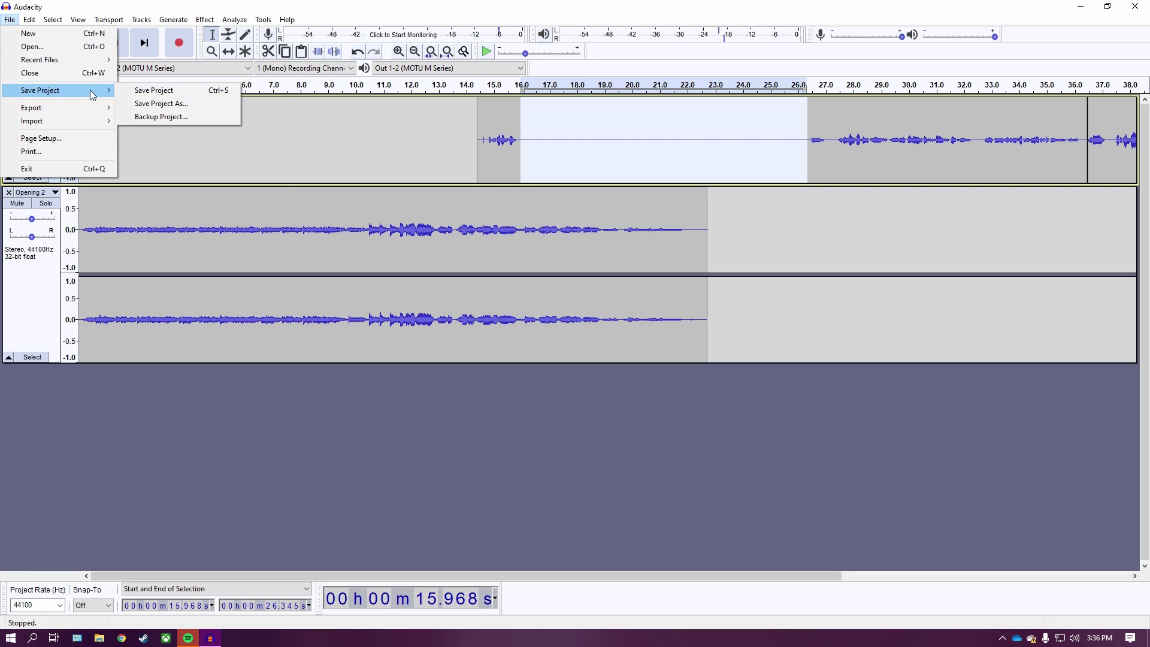
mouse_move(50, 108)
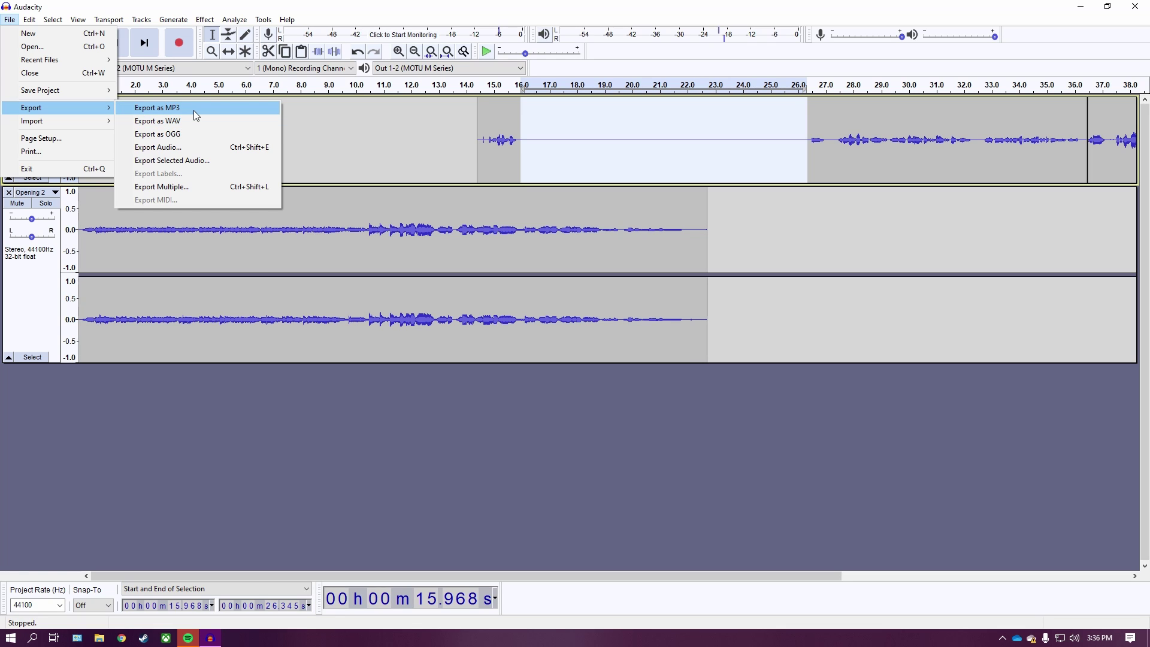
click(193, 110)
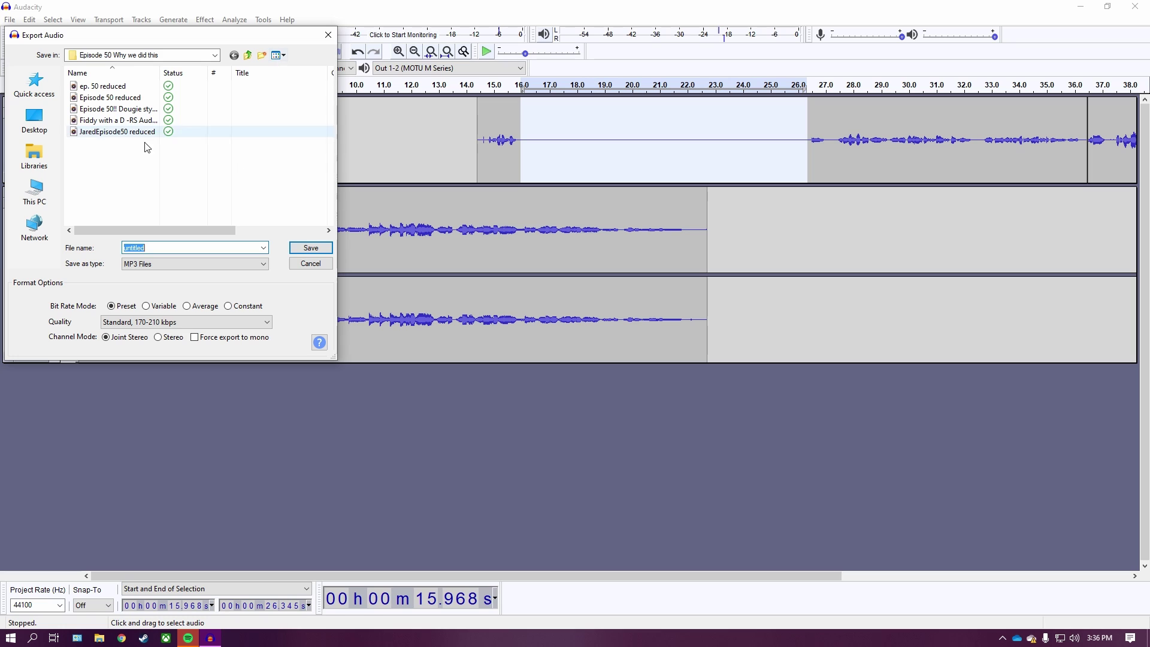
click(328, 34)
click(9, 20)
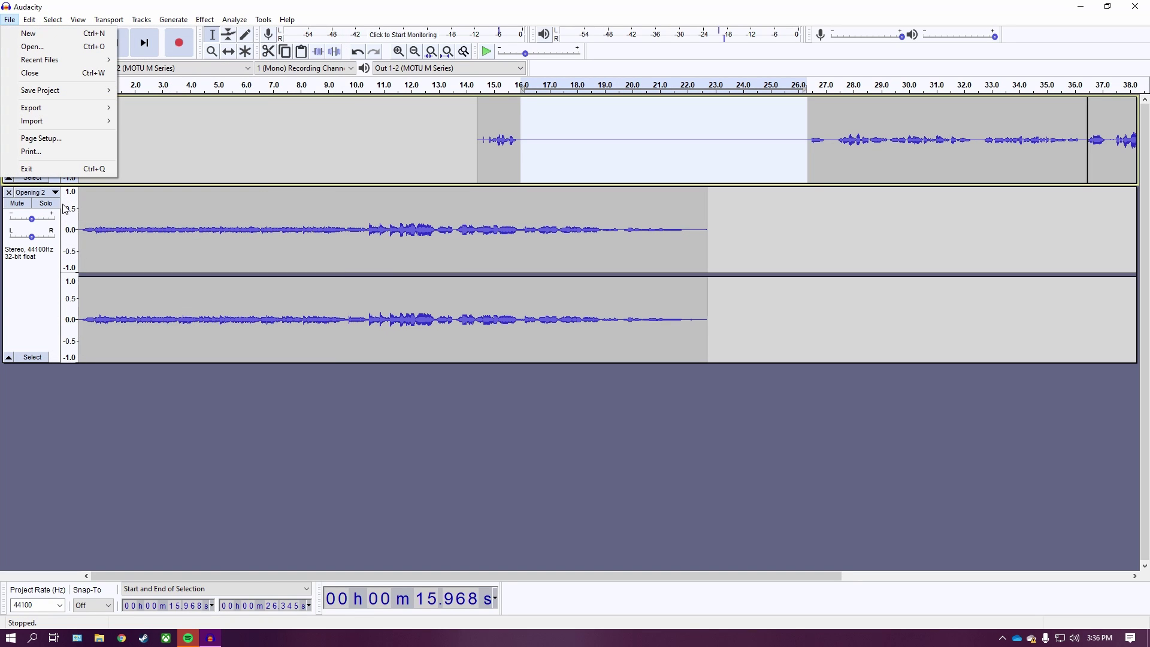
click(191, 177)
Remove the "Opening 2" track and the voice track from the project.
click(800, 297)
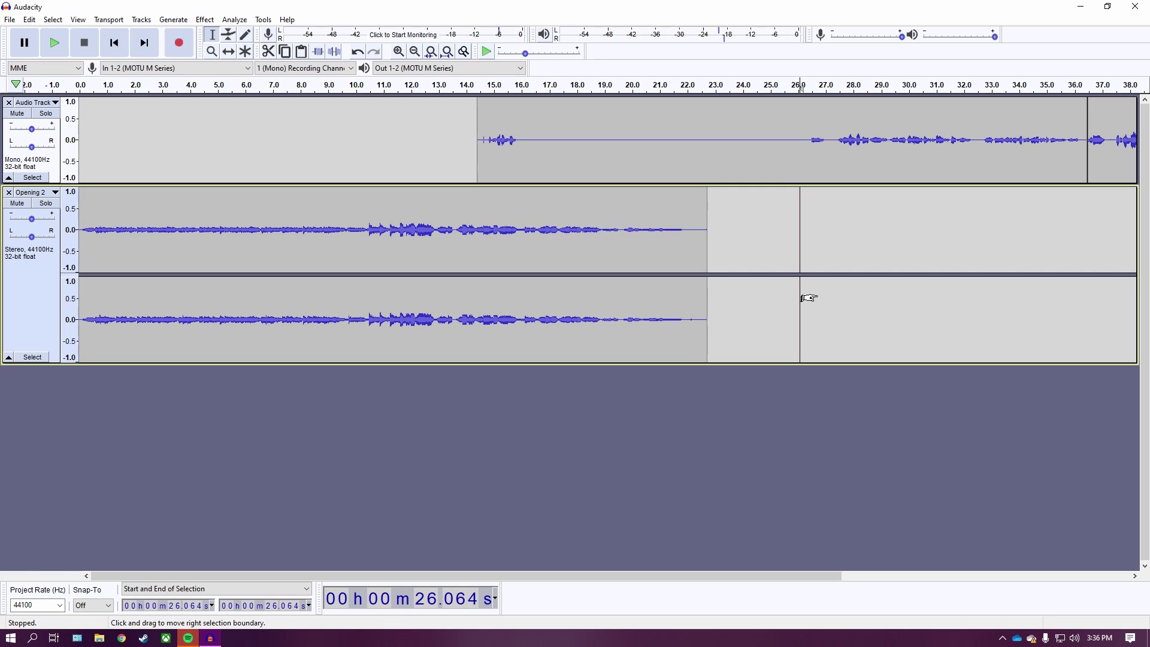
click(8, 192)
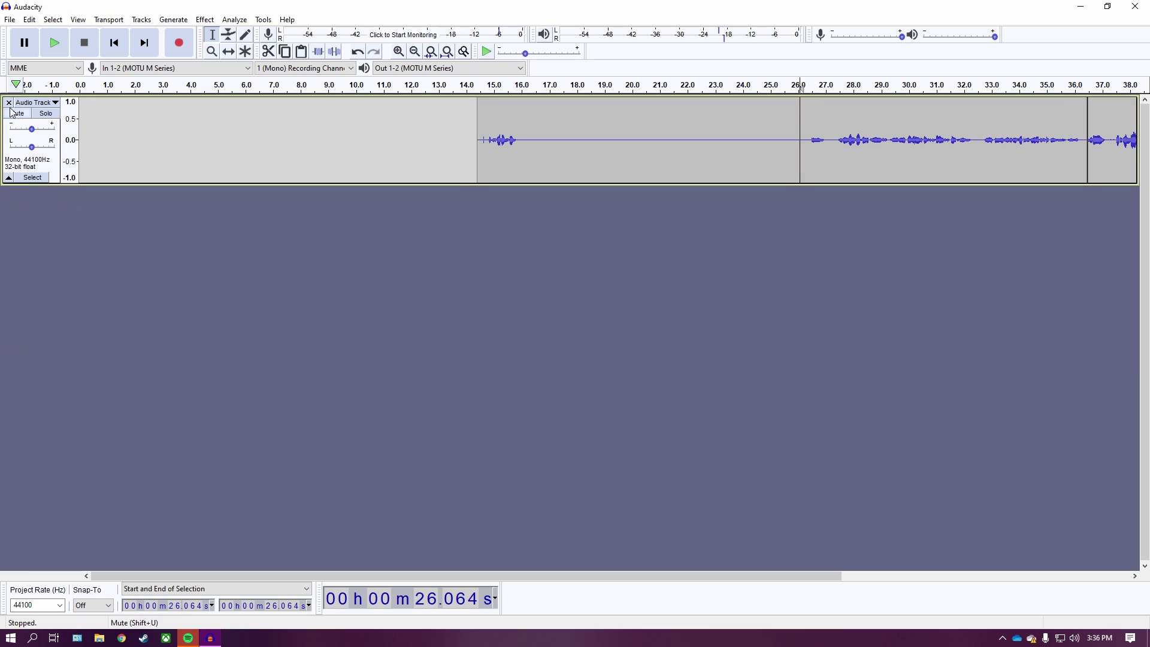
click(9, 102)
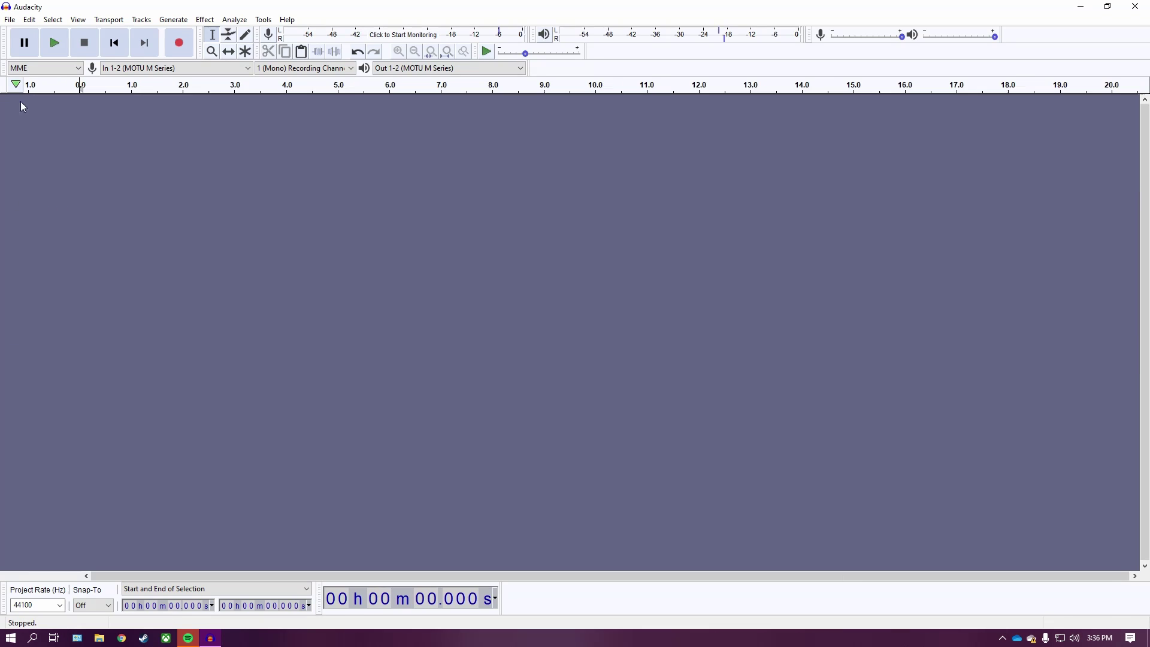
Record a new mono voice track about 5.4 seconds long and stop recording.
click(180, 43)
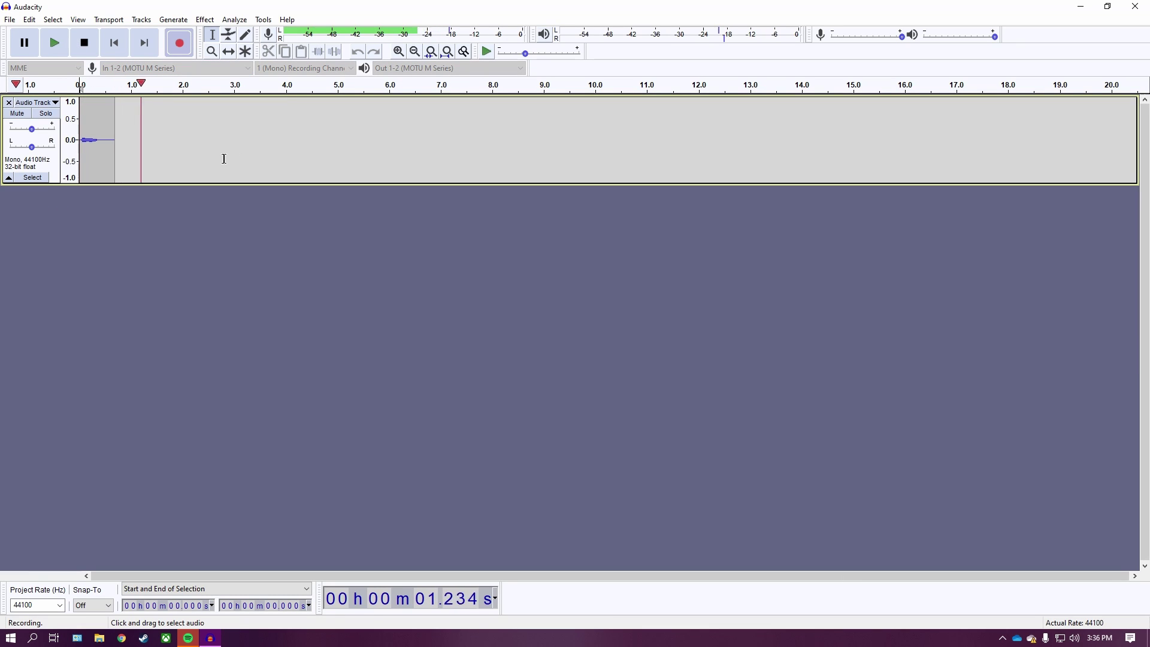
click(97, 45)
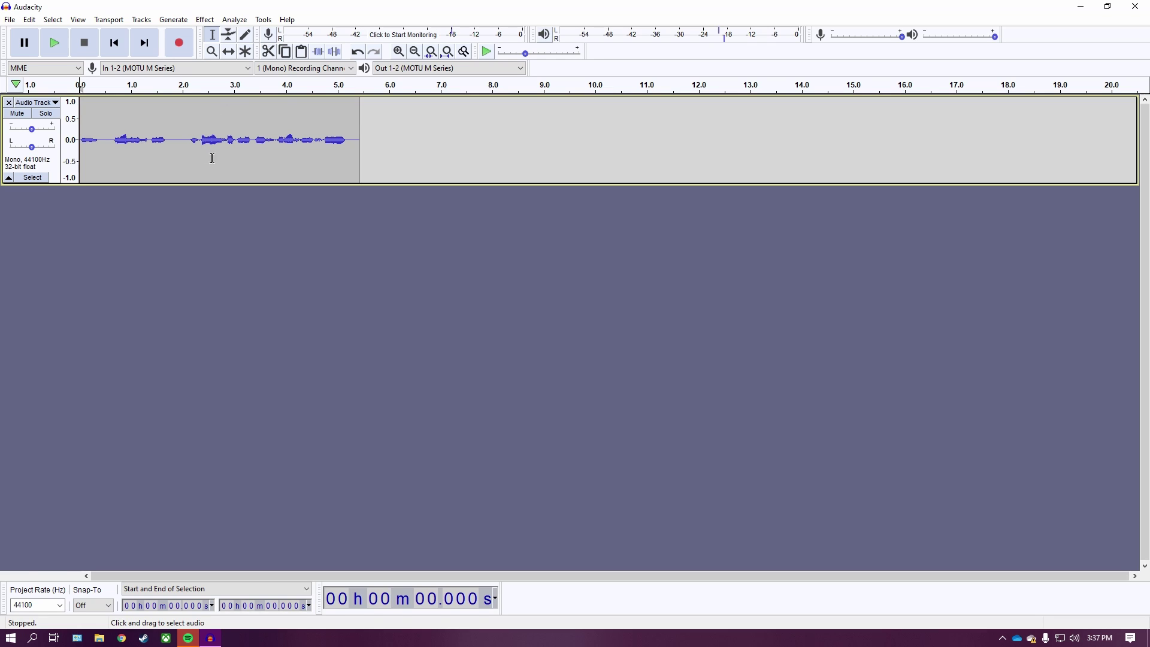
Select the section of the new recording from about 1.1 to 3 seconds and open the file commands.
drag(135, 167, 235, 163)
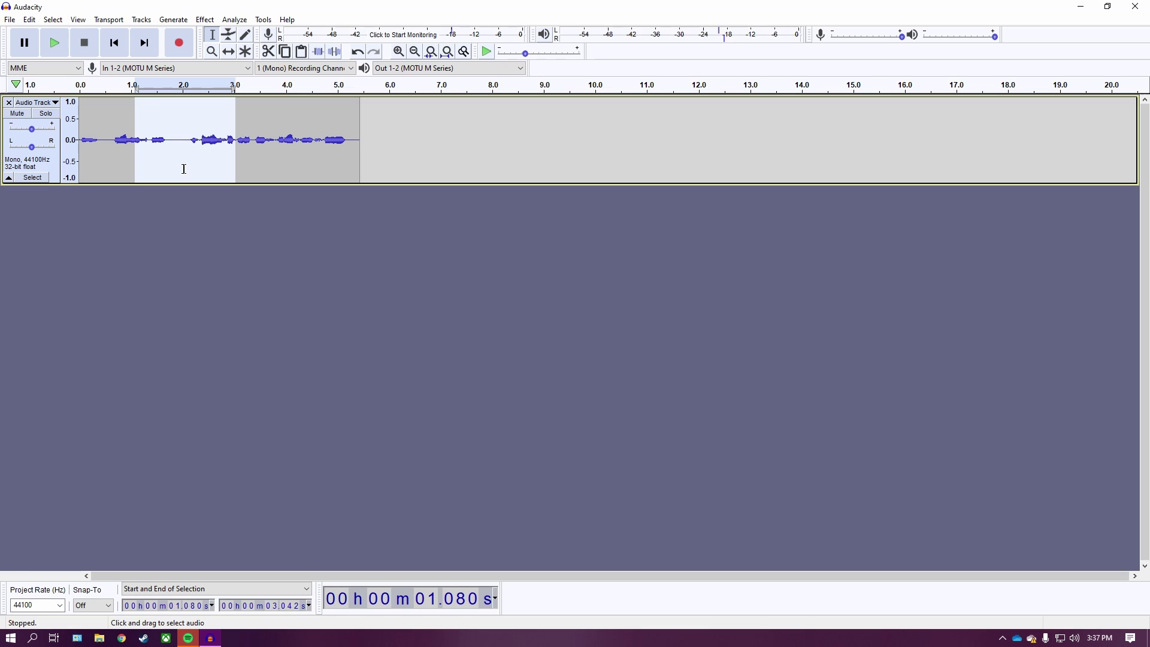
click(10, 20)
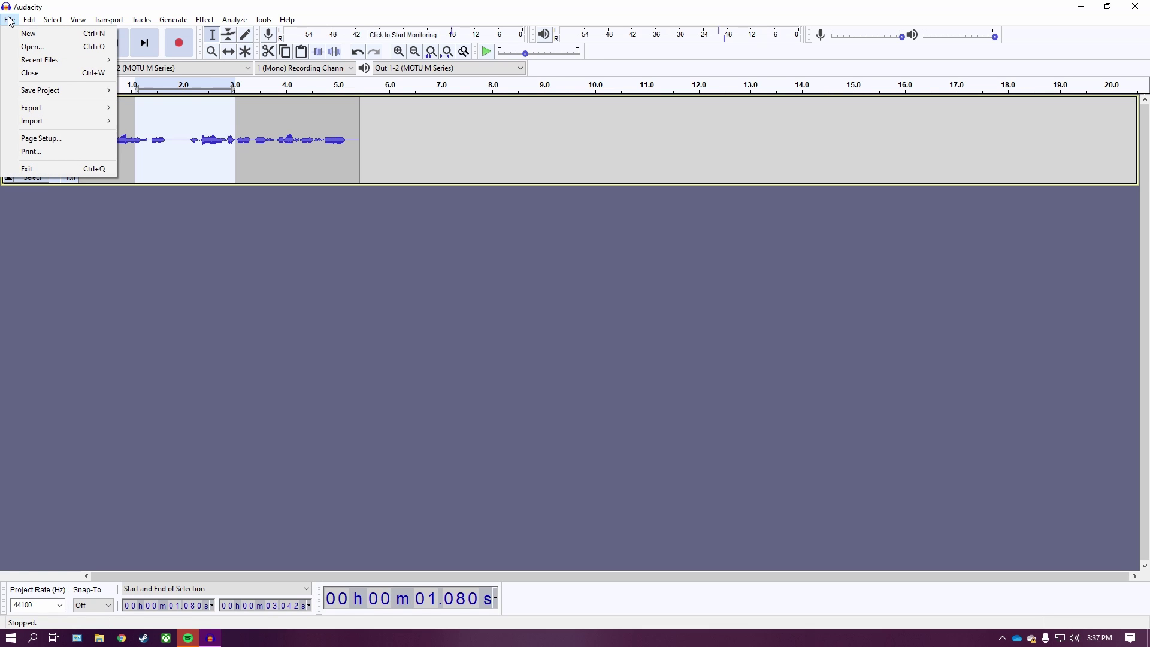